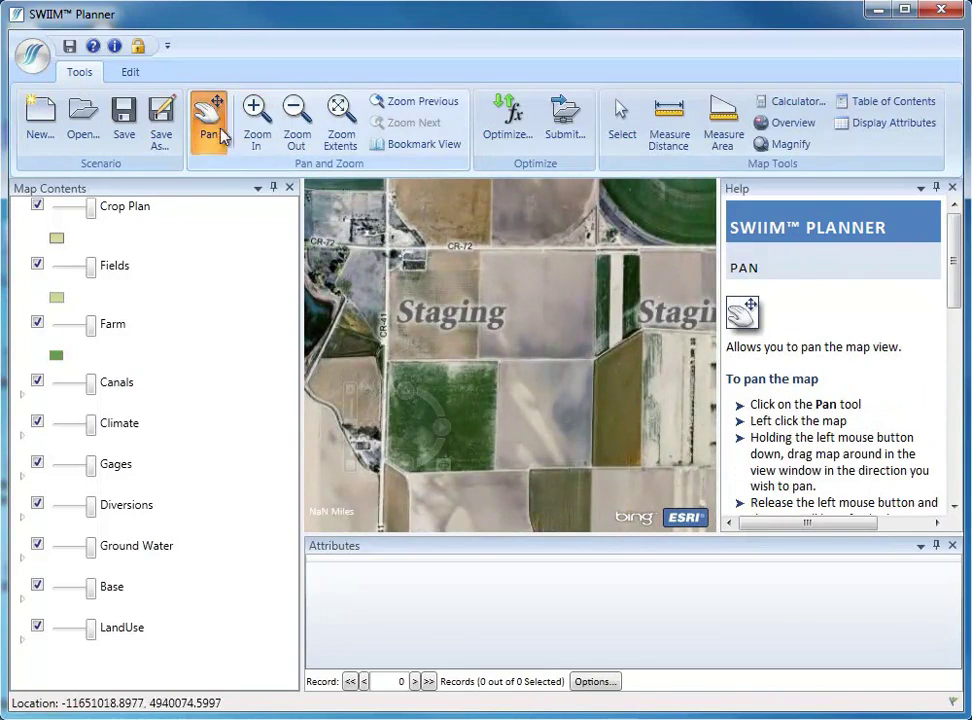
- Close the Help pane and draw a rectangular farm boundary of about 171 acres southeast of the CR-72 and CR-41 intersection
left_click_drag(443, 362, 542, 358)
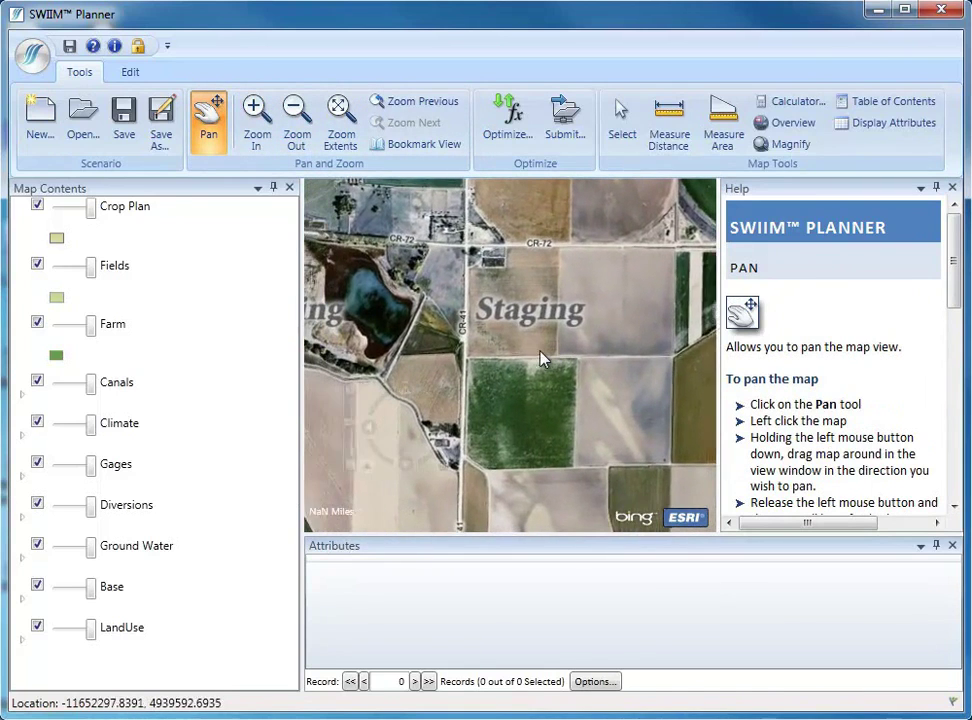
left_click(952, 188)
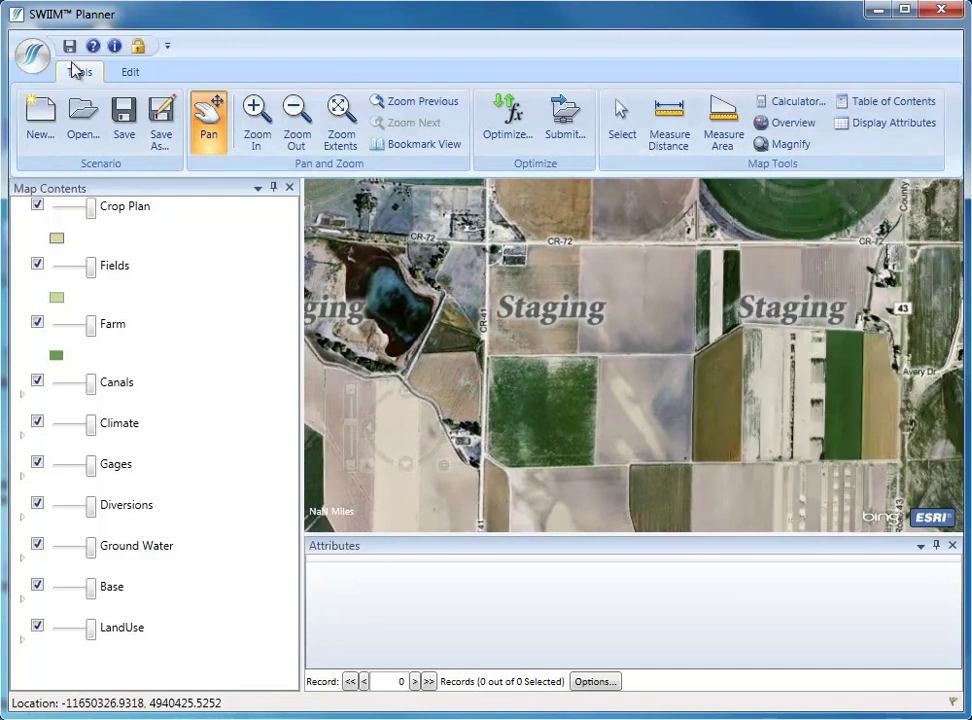
left_click(131, 72)
left_click(60, 127)
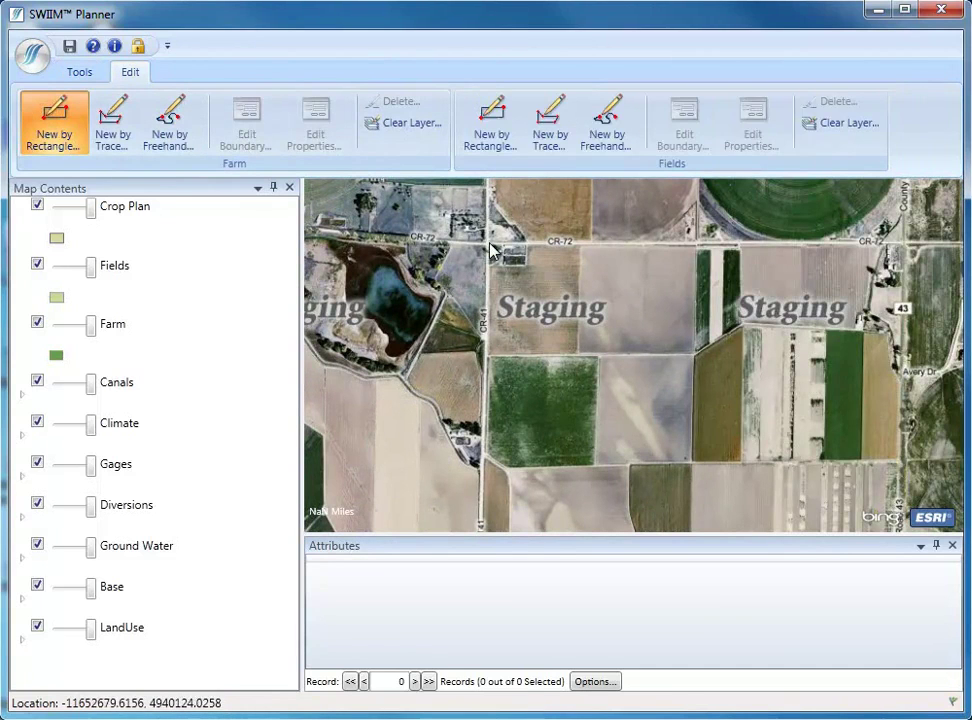
mouse_move(486, 243)
left_mouse_down()
mouse_move(690, 419)
mouse_move(694, 466)
left_mouse_up()
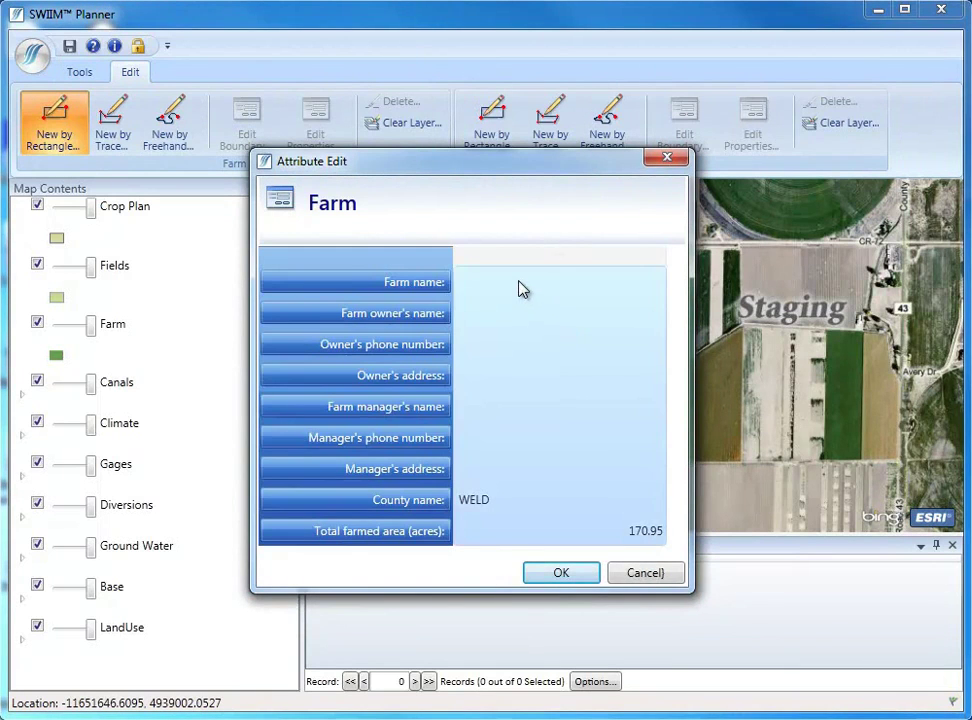
- Name the farm Sample Farm and make the Farm layer about half transparent so the imagery shows through
left_click(519, 281)
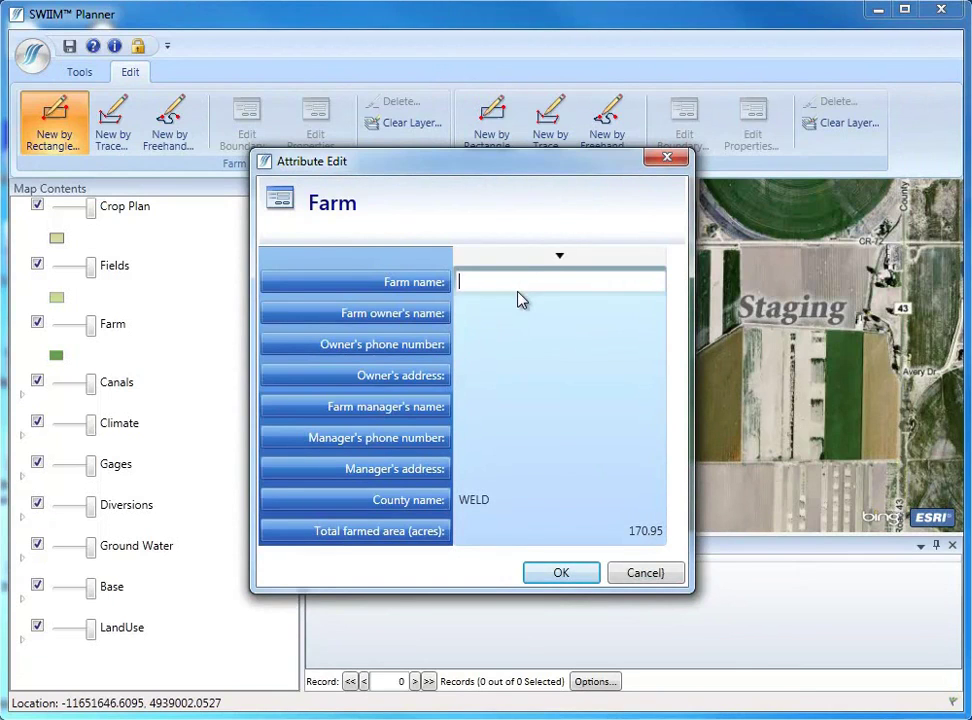
type("Sample Farm")
key("Tab")
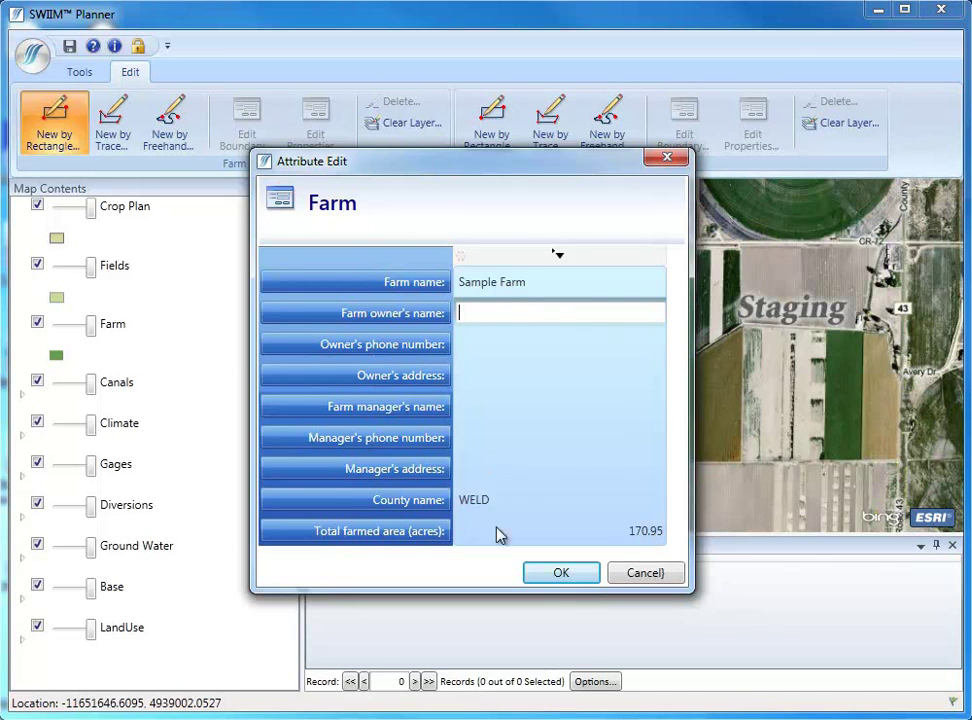
left_click(558, 573)
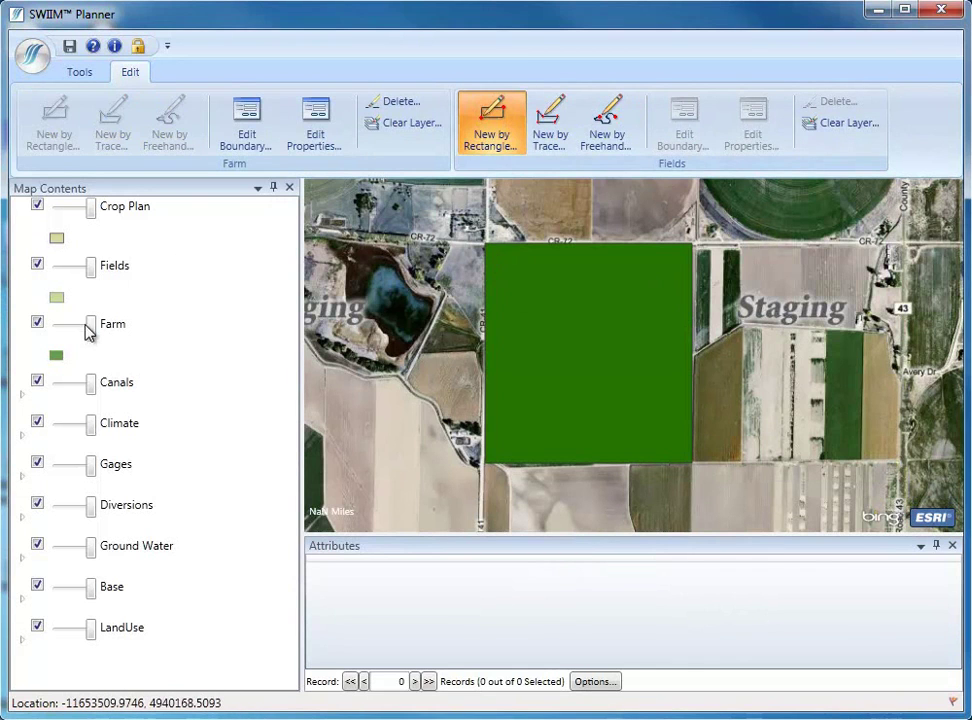
left_click_drag(91, 324, 73, 326)
- Draw a rectangular field over the farm's northwest parcel, with area 36 acres and current crop Irrigated Winter Wheat
left_click(481, 141)
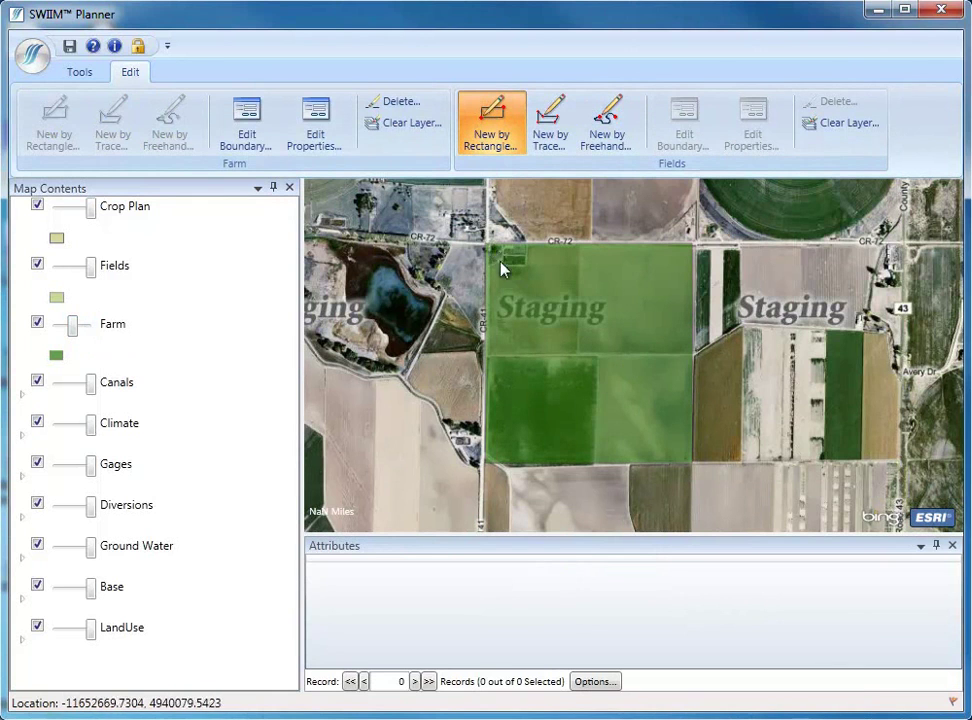
left_click_drag(489, 248, 577, 353)
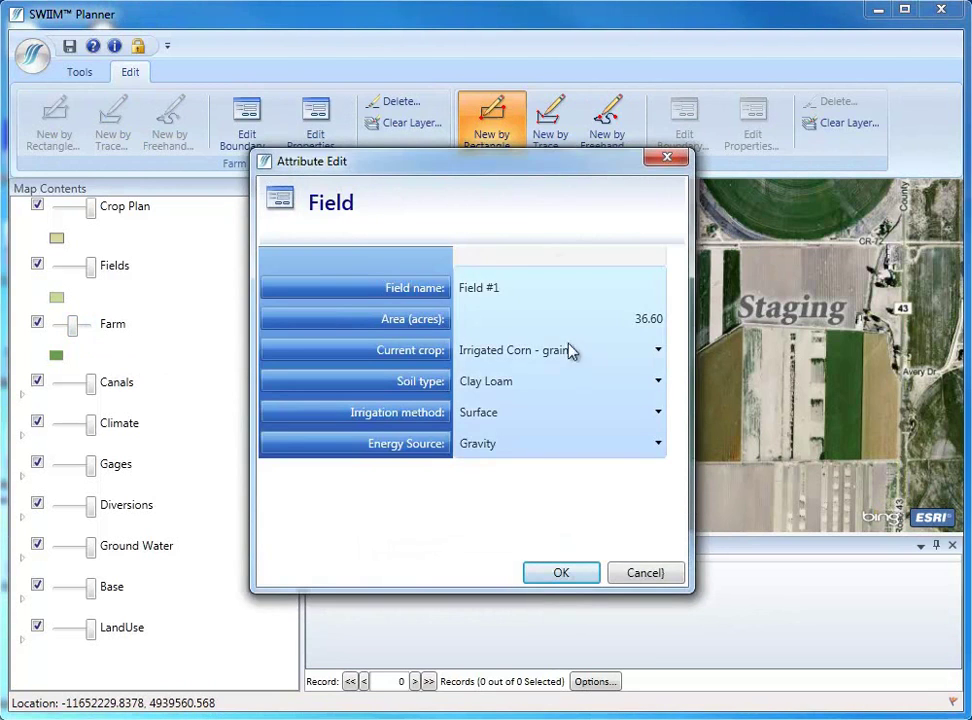
left_click(656, 324)
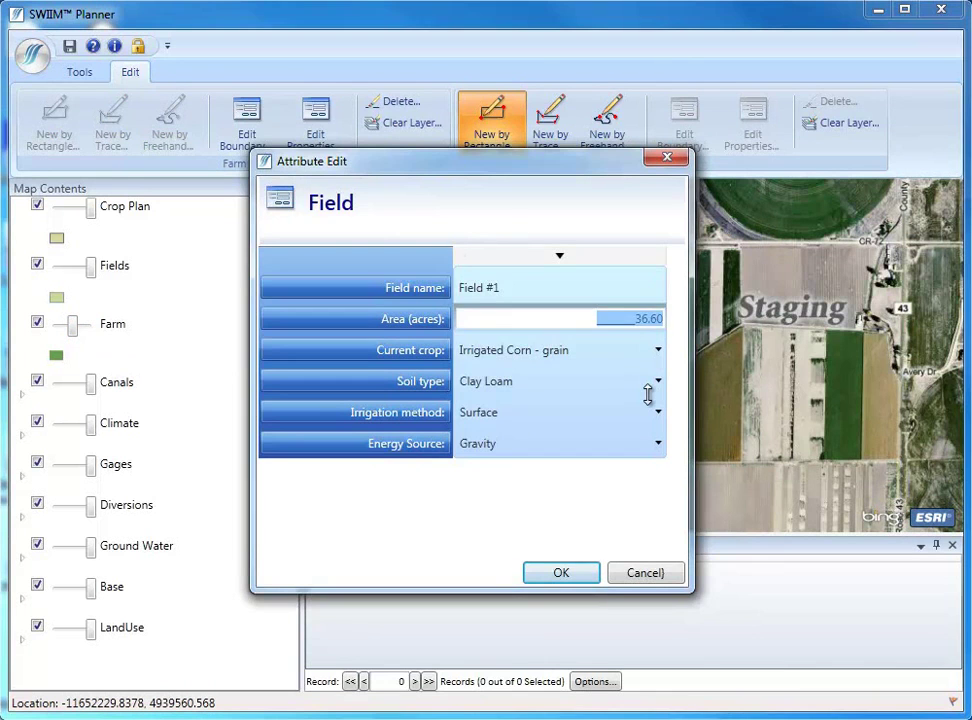
type("36")
key("Tab")
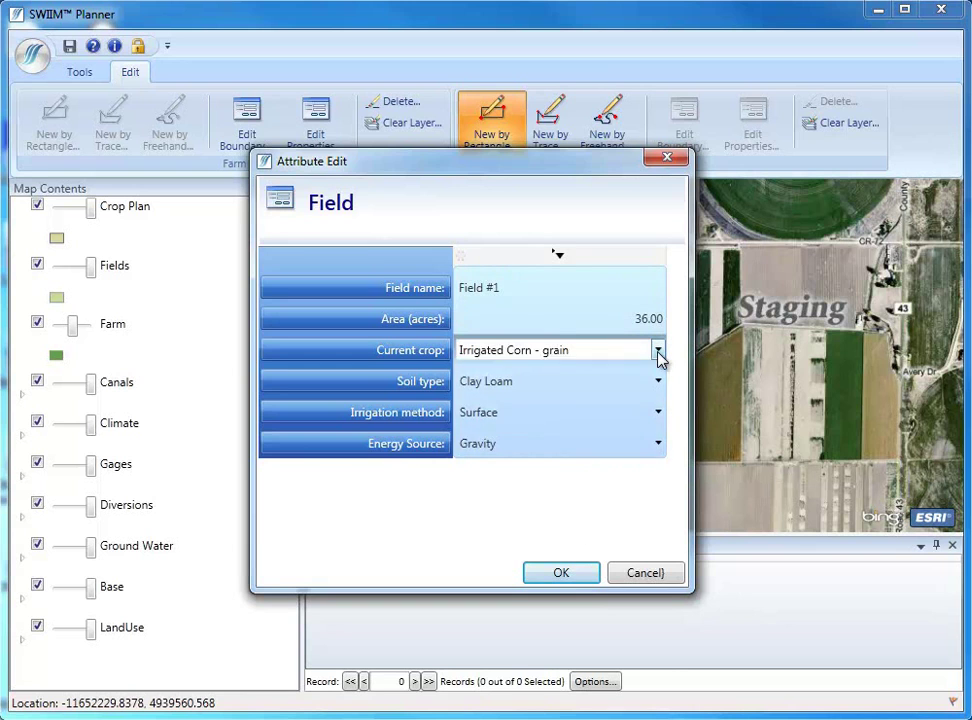
left_click(658, 352)
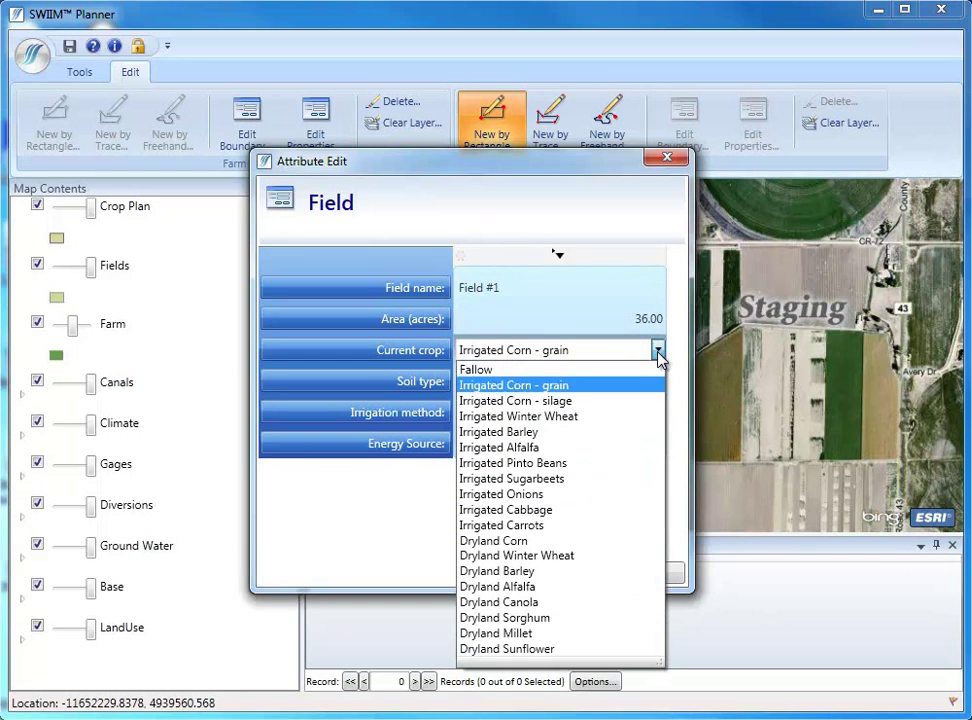
left_click(580, 416)
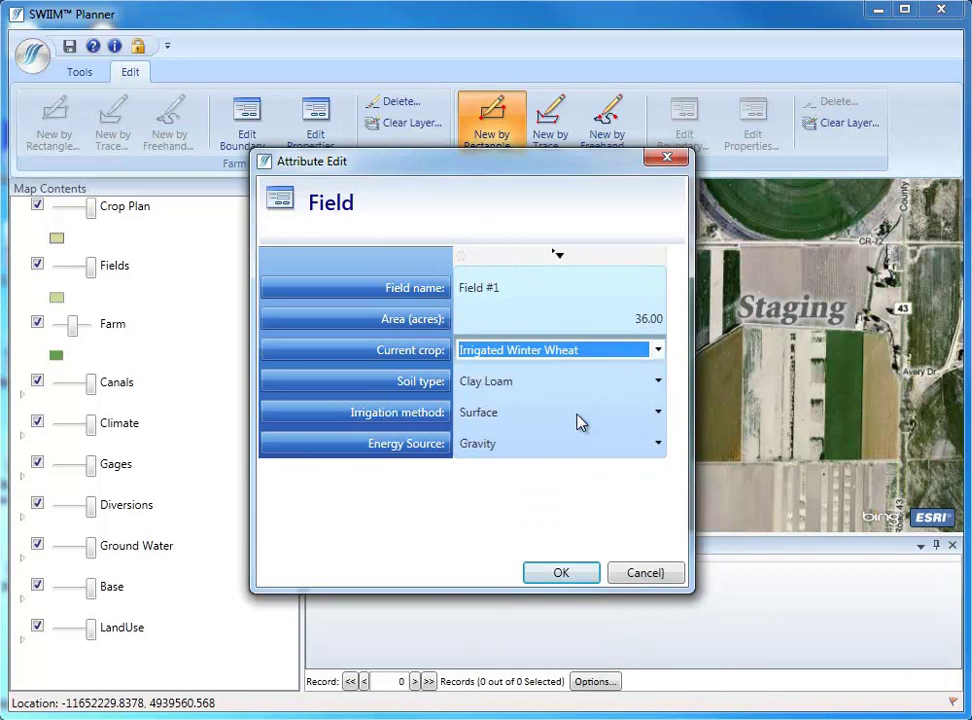
left_click(563, 573)
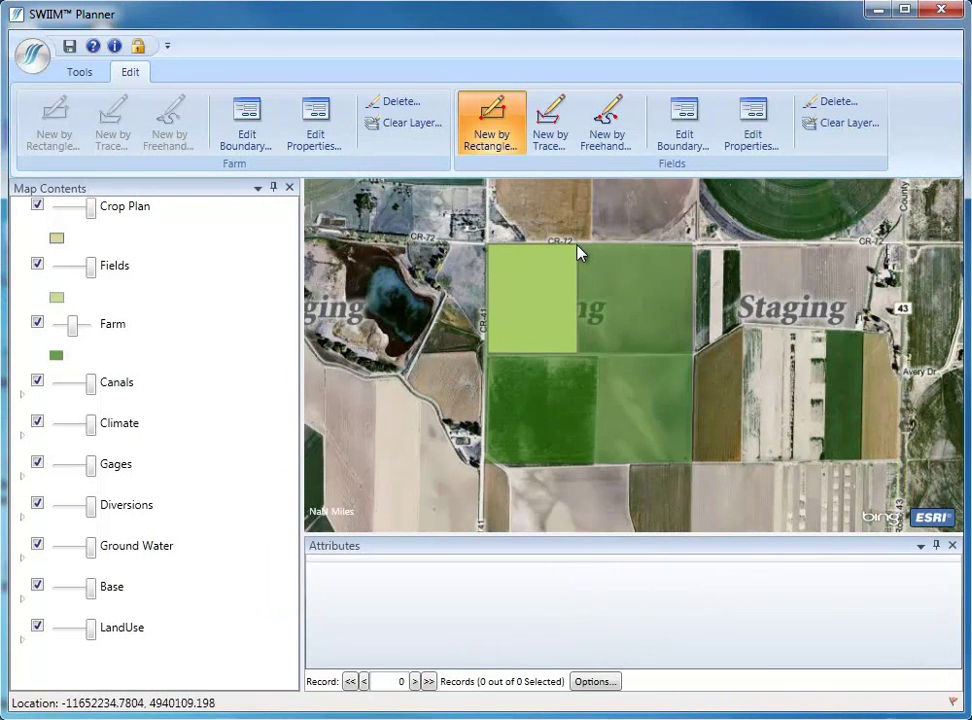
- Draw a rectangular field of about 44 acres over the farm's northeast parcel, with current crop Irrigated Corn - grain
left_click_drag(582, 248, 692, 353)
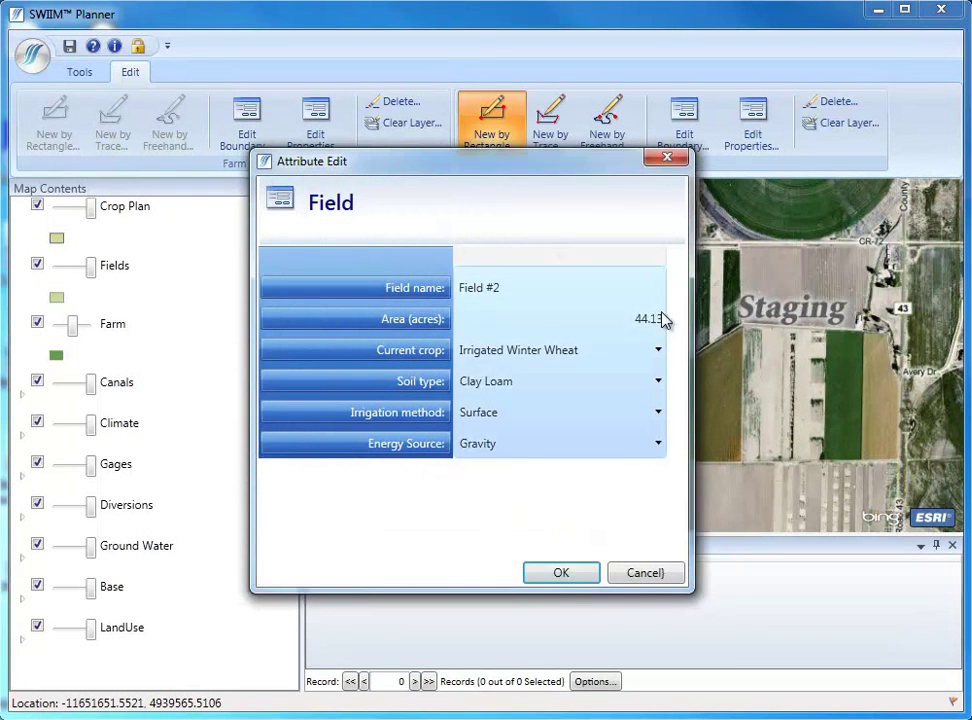
left_click(575, 358)
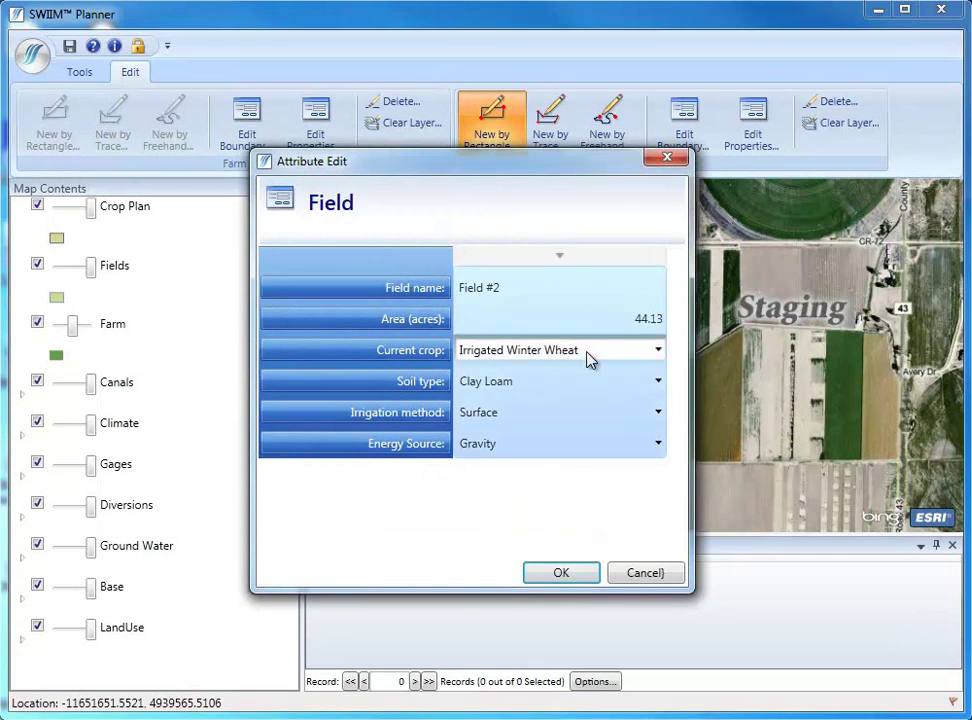
left_click(588, 356)
left_click(560, 386)
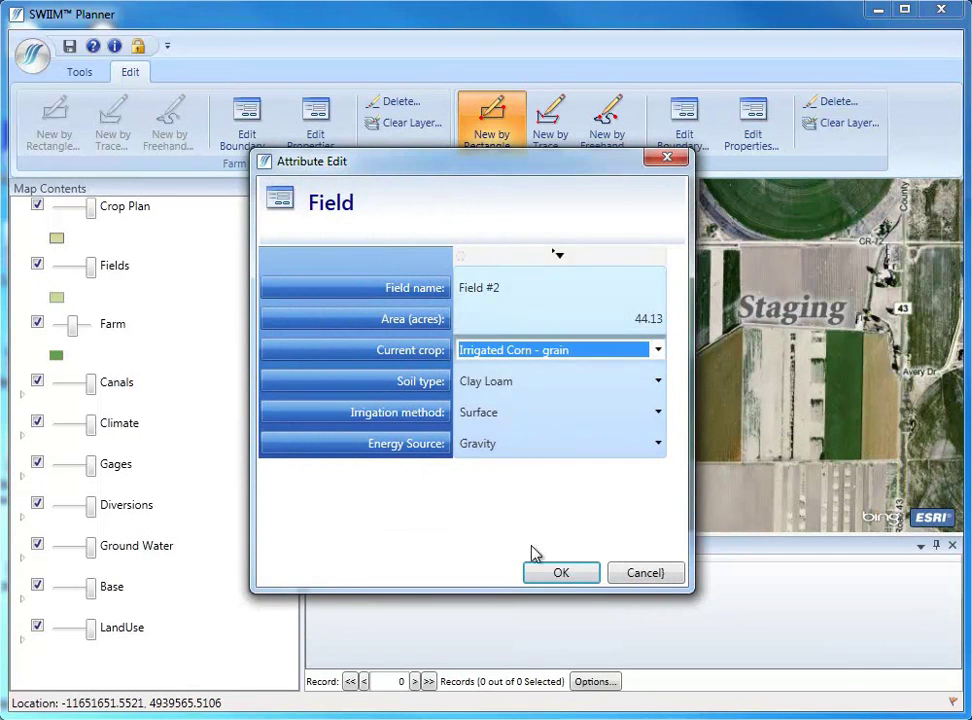
left_click(560, 572)
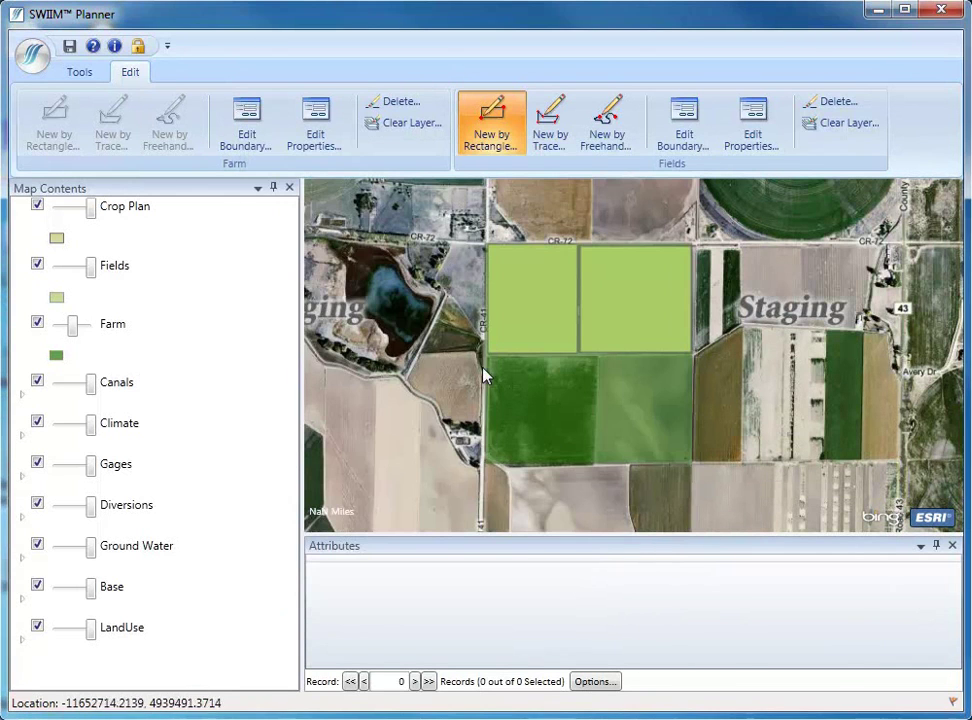
- Draw a rectangular field over the farm's southwest parcel and set its area to 40 acres
left_click_drag(488, 357, 596, 476)
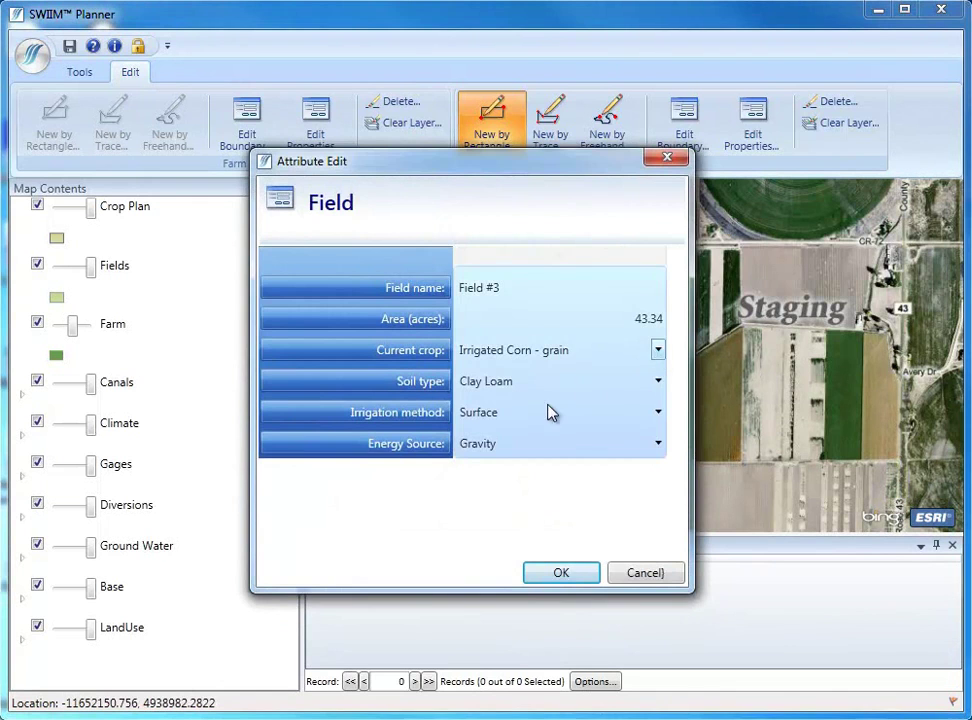
left_click(642, 320)
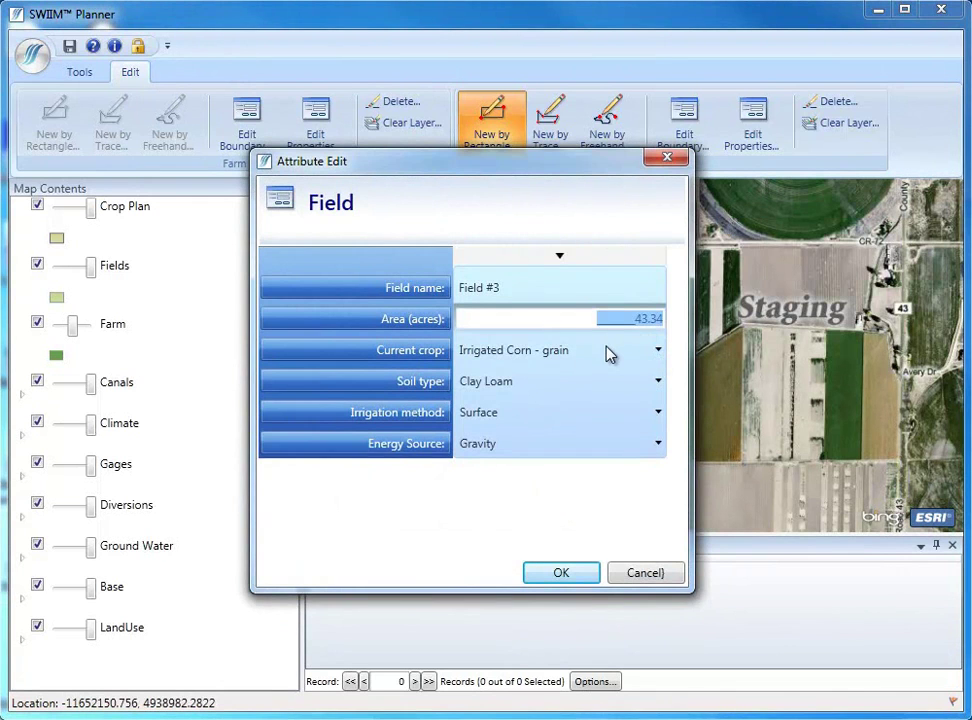
type("40.")
key("Tab")
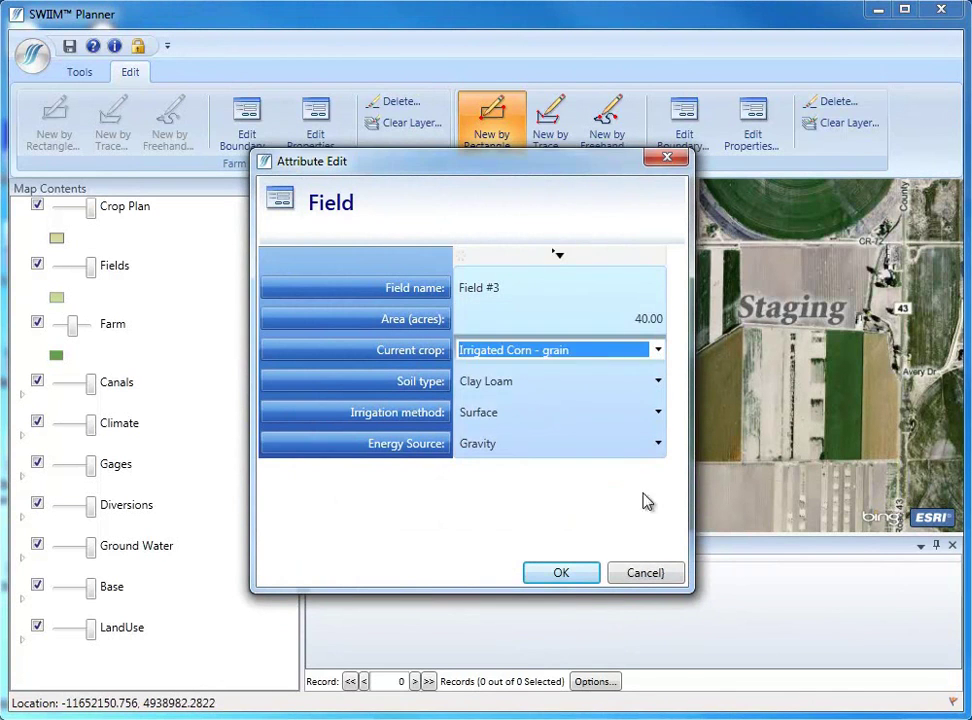
left_click(582, 575)
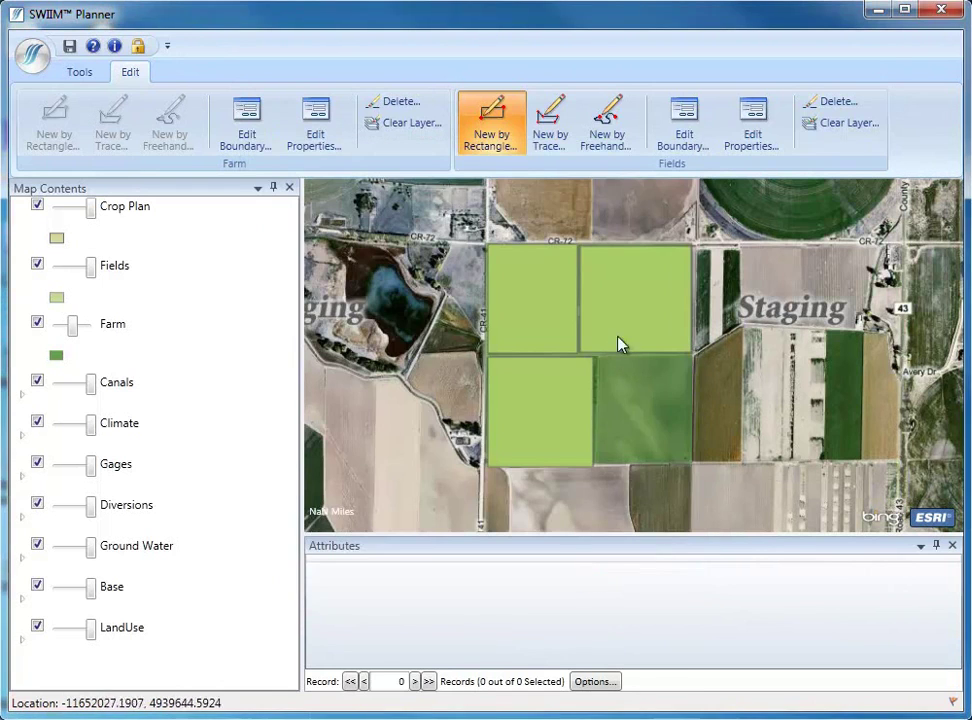
- Draw a rectangular field of about 37 acres over the farm's southeast parcel, with current crop Irrigated Barley
left_click_drag(599, 360, 694, 465)
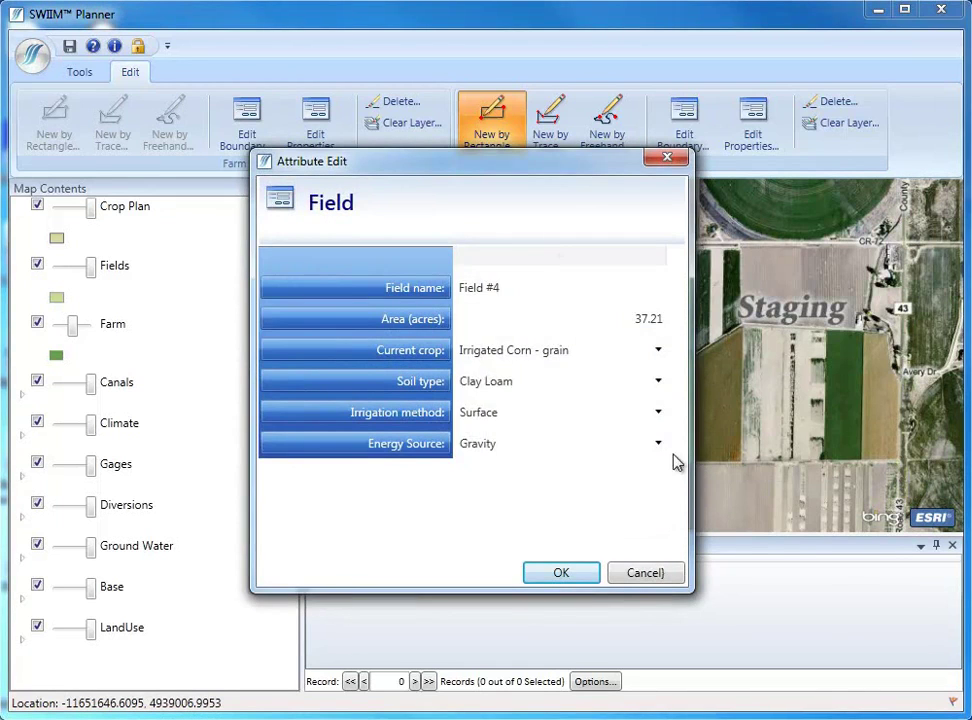
left_click(658, 350)
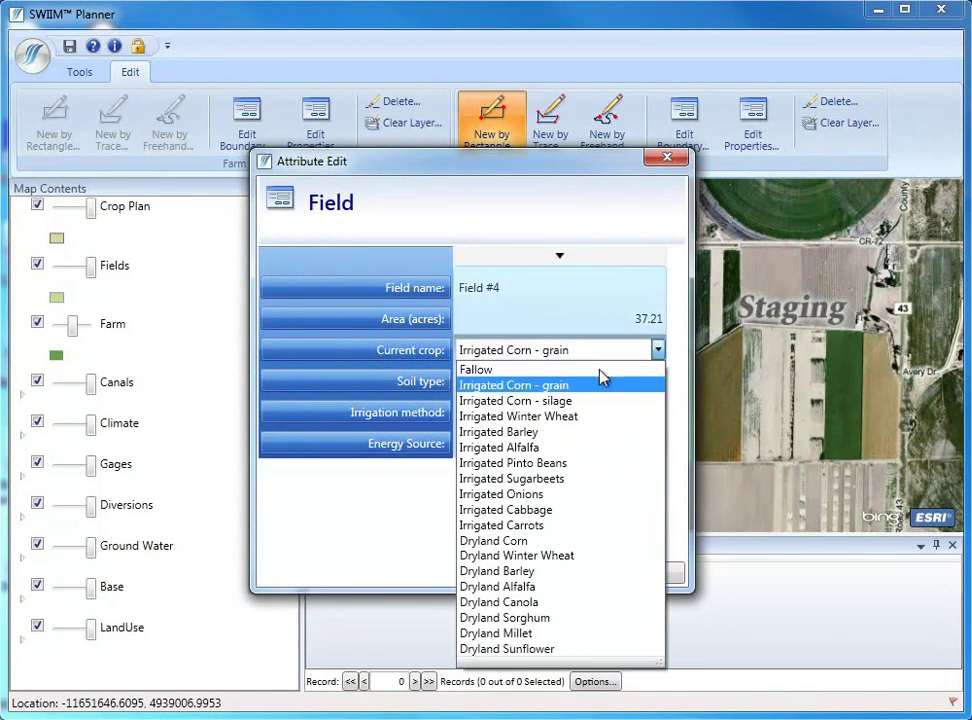
left_click(556, 437)
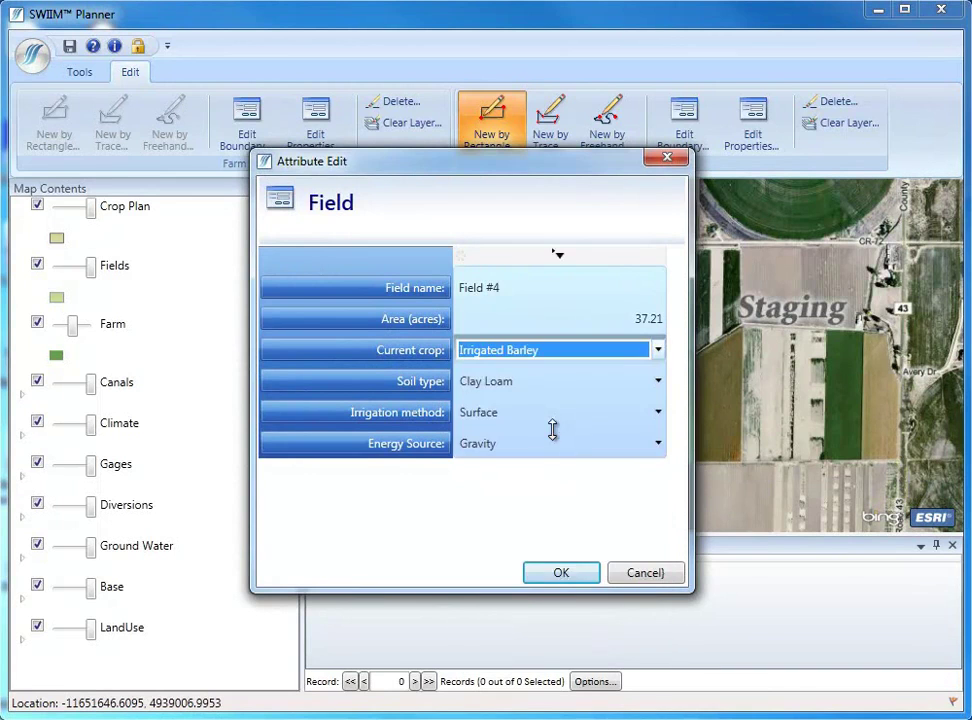
left_click(562, 574)
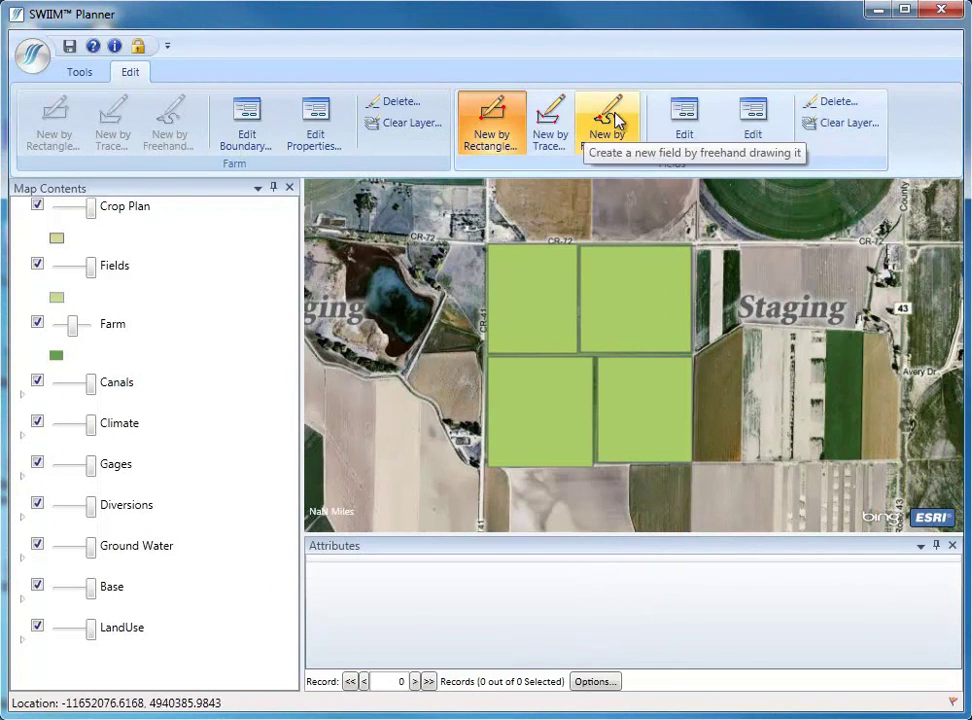
- Examine the irrigation method and energy source options in the southeast field's properties without saving any change
left_click(752, 126)
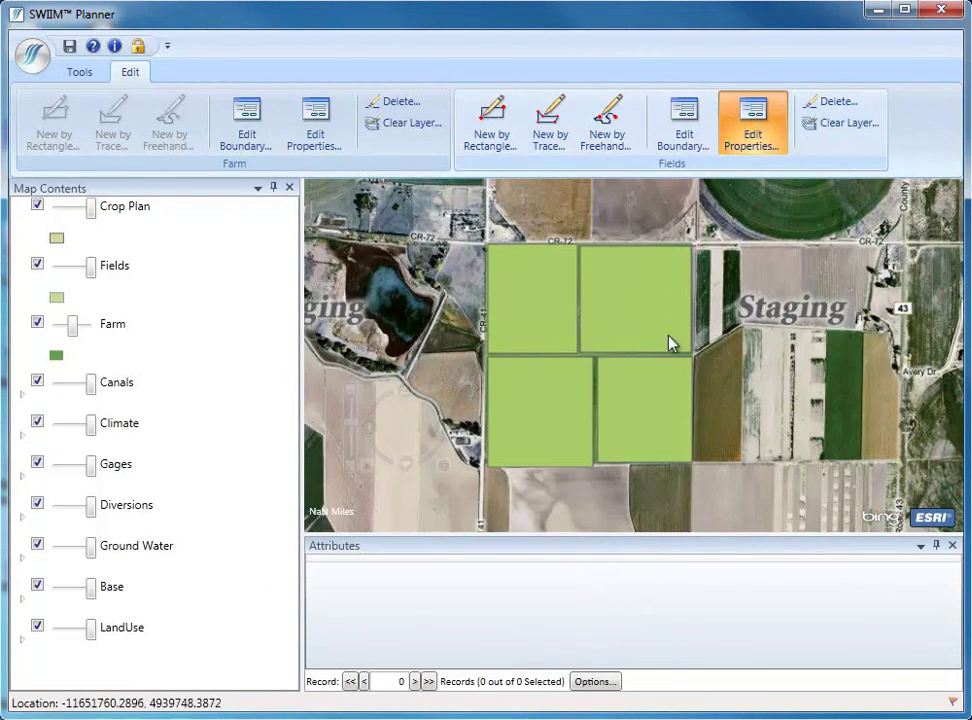
left_click(640, 406)
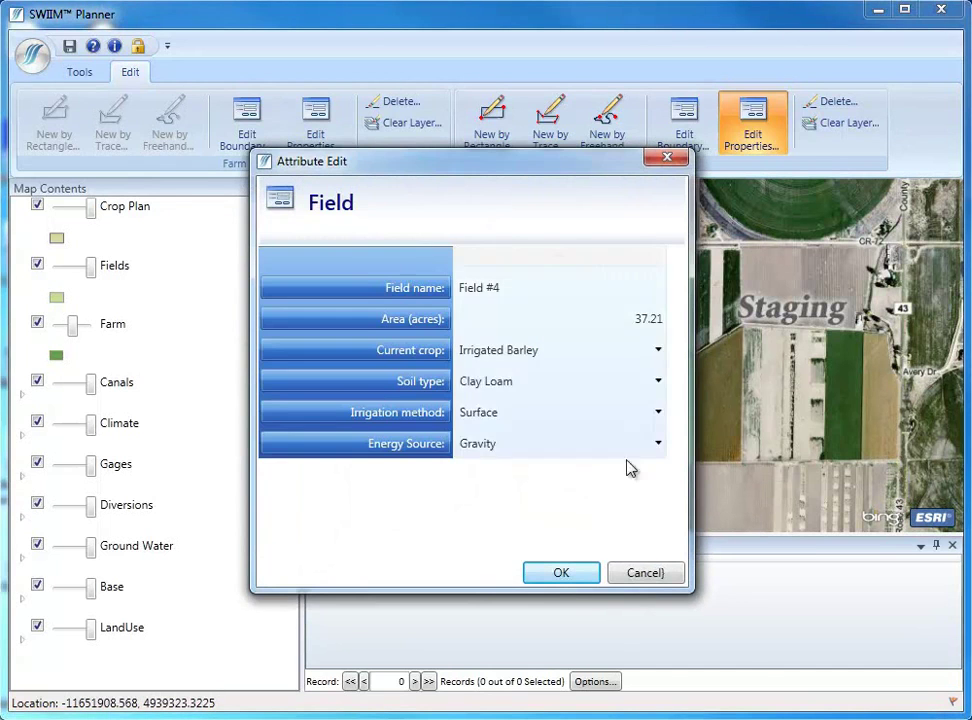
left_click(657, 413)
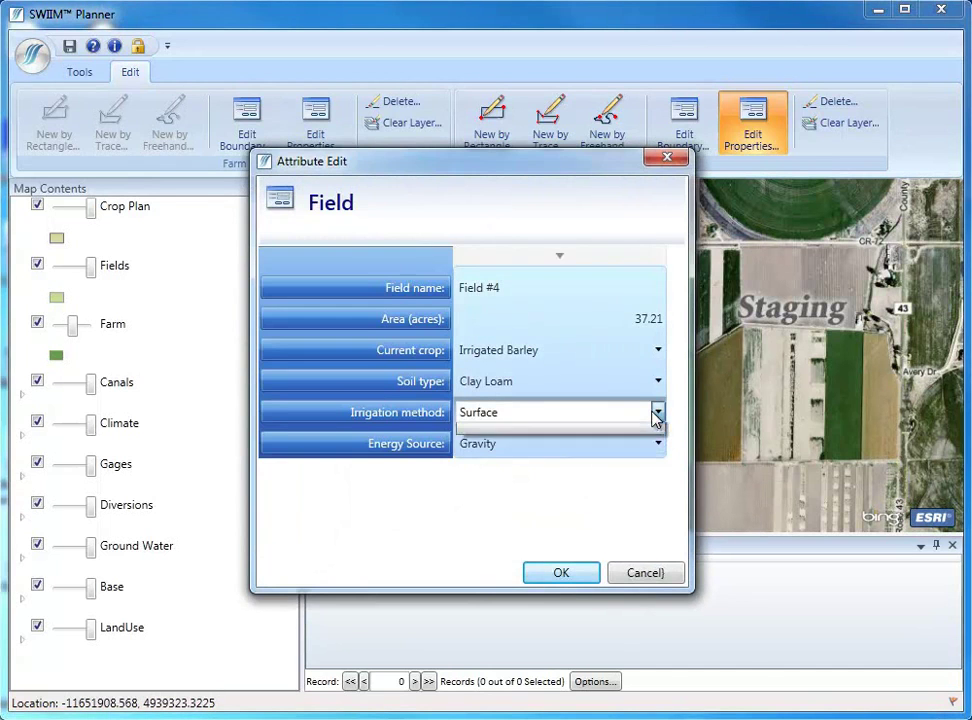
left_click(657, 418)
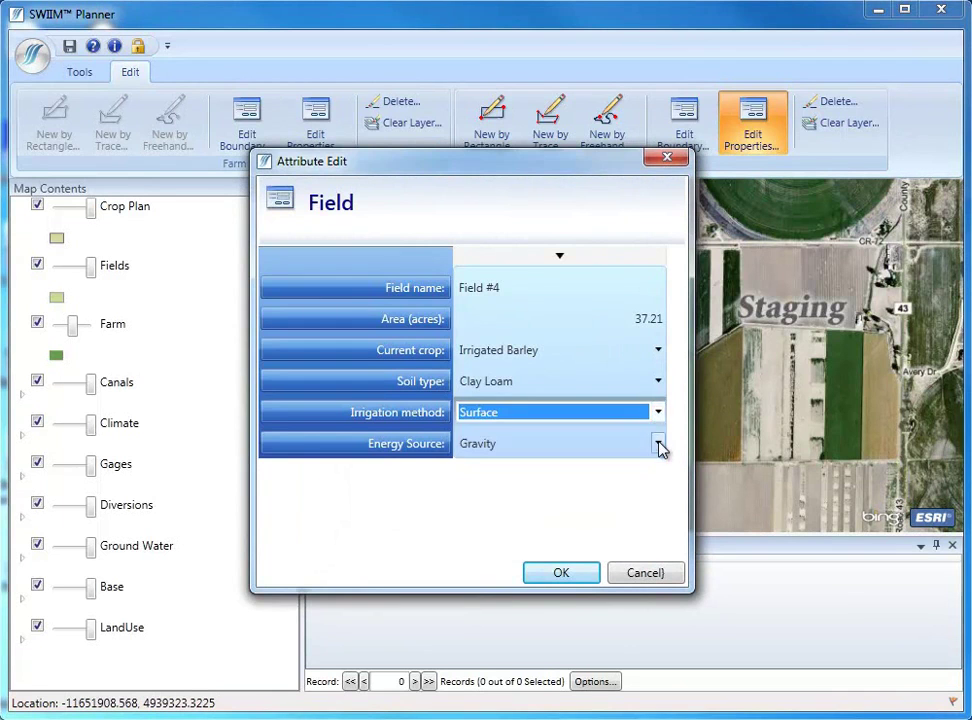
left_click(658, 445)
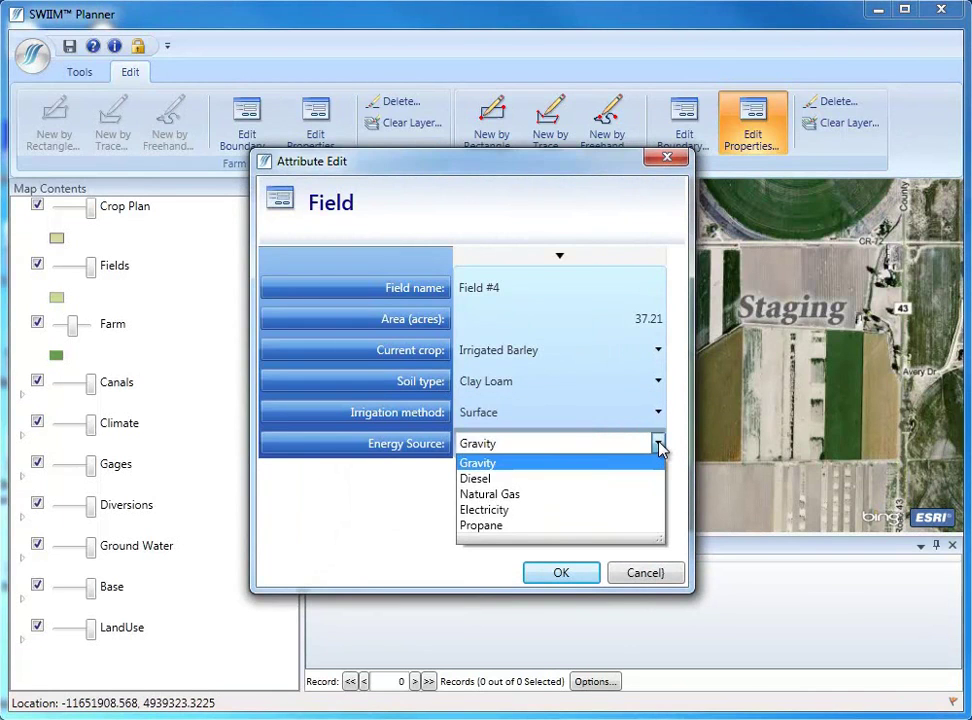
left_click(660, 450)
left_click(646, 574)
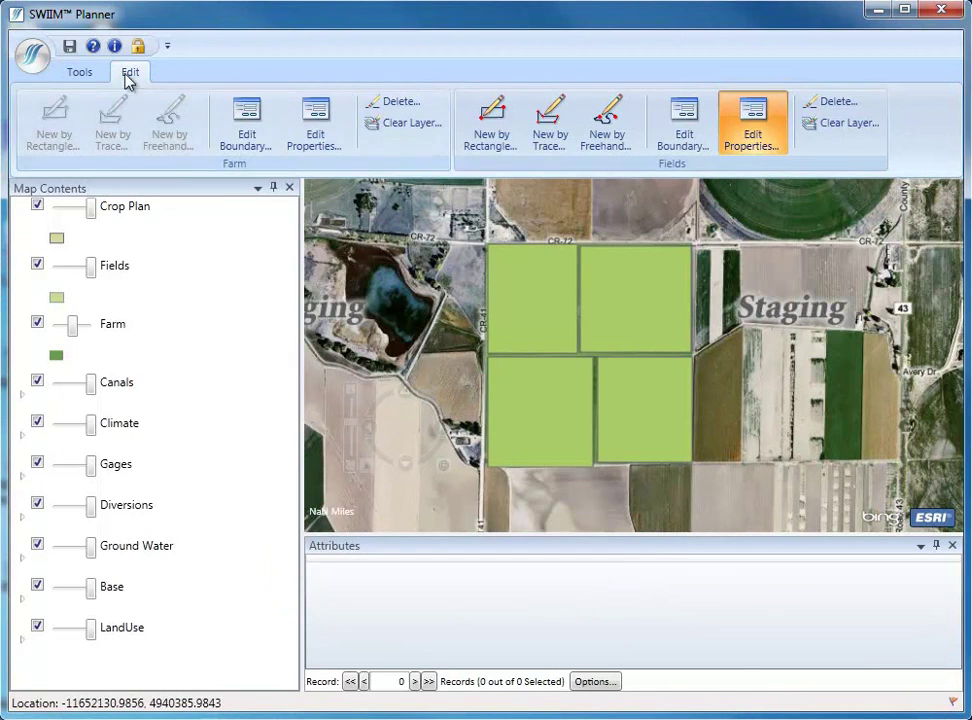
- Start the optimization with the US CO Weld 2010-01 economic model template and proceed to the Farm Income page
left_click(80, 72)
left_click(505, 124)
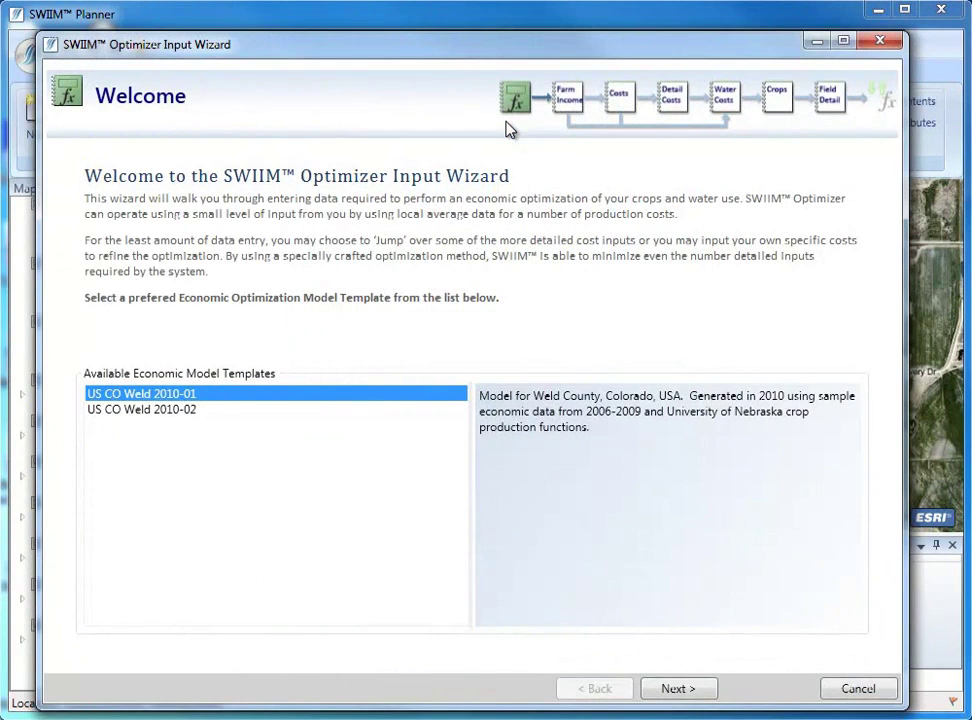
left_click(702, 692)
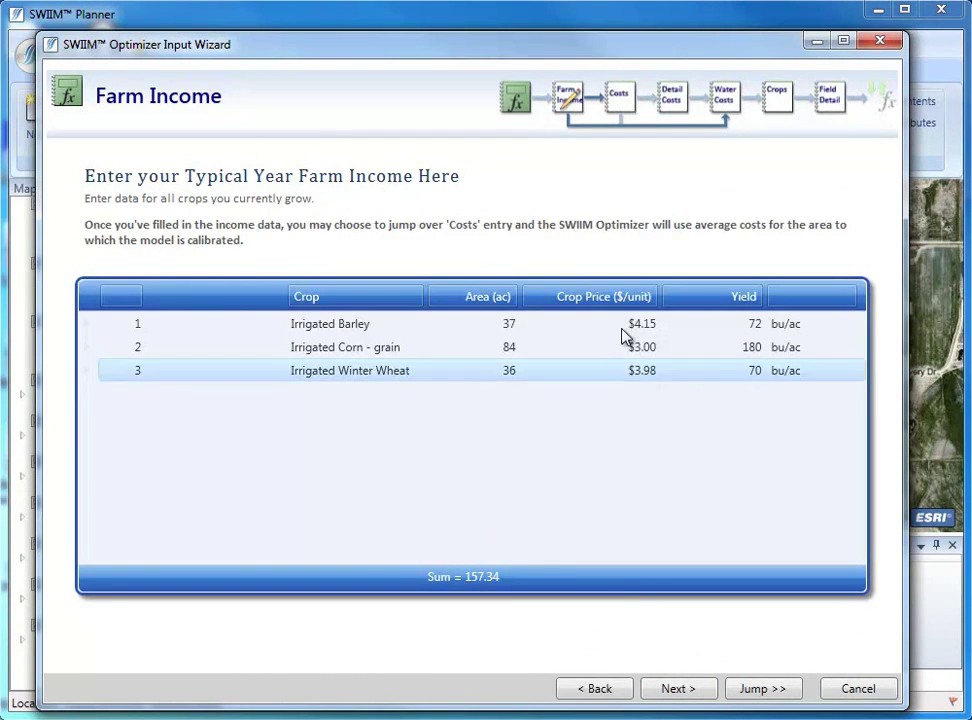
- Review the barley area, price and yield, then proceed through Farm Income and Farm Costs to the Detail Costs page, keeping the default figures
left_click(512, 325)
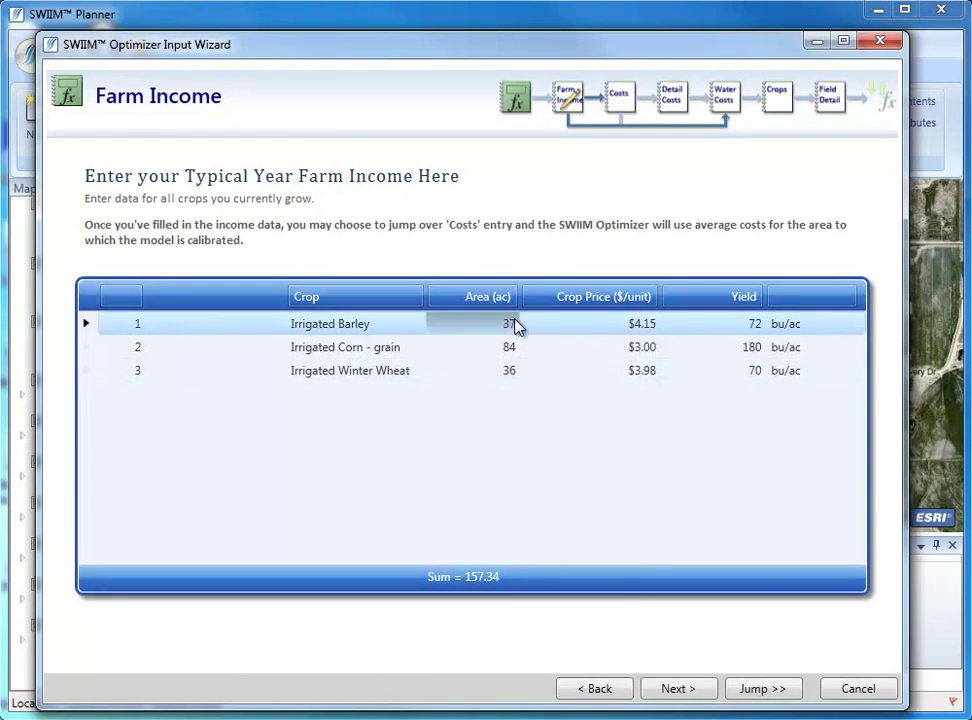
left_click(590, 326)
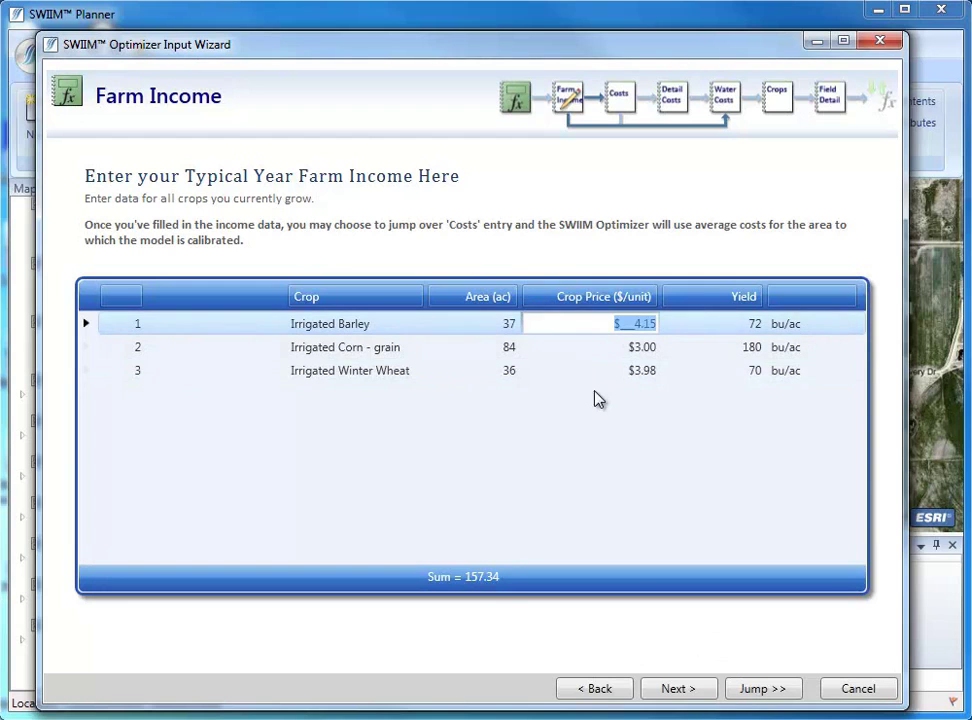
left_click(748, 327)
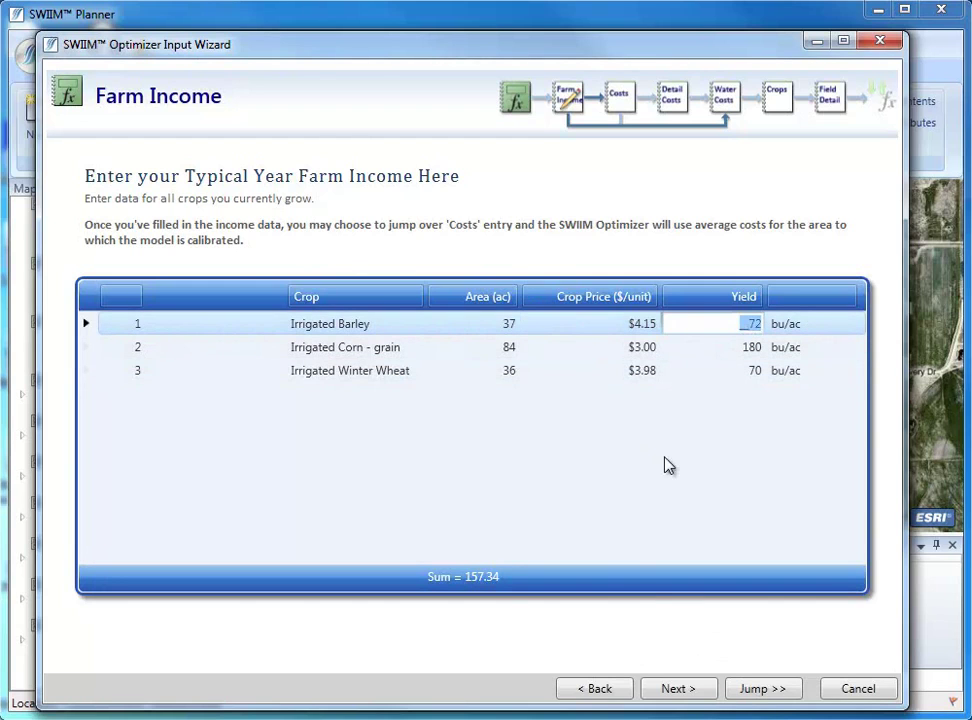
left_click(690, 690)
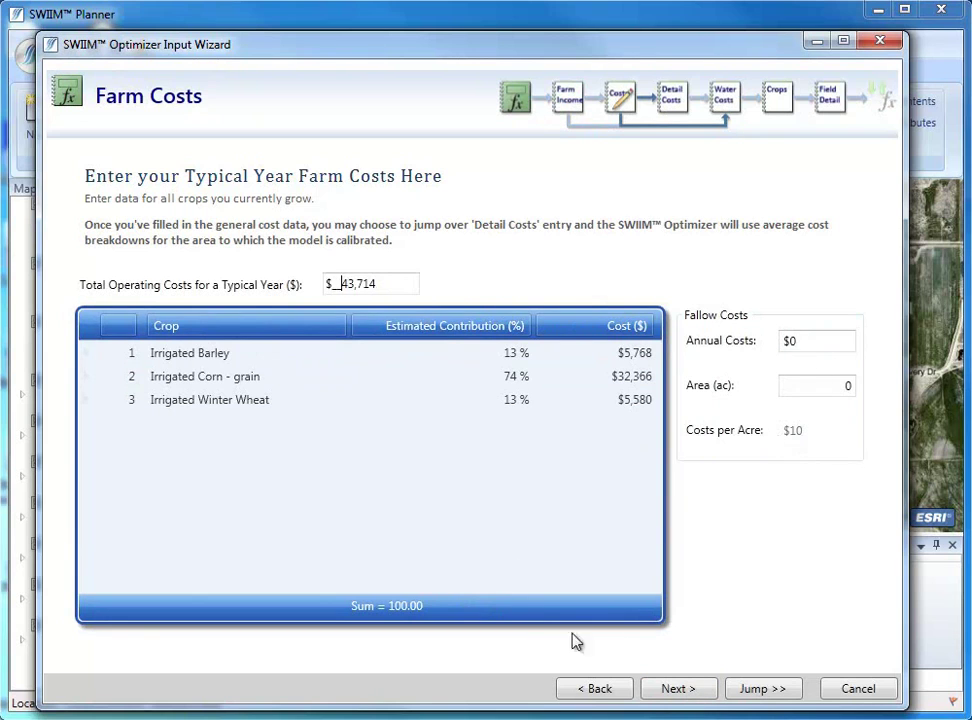
left_click(680, 689)
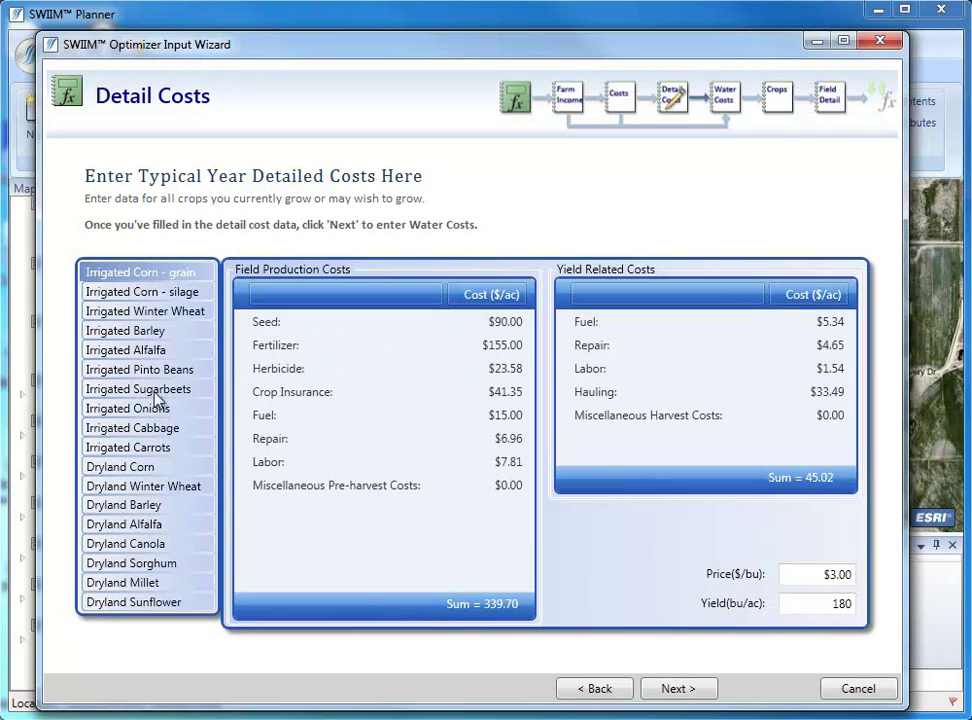
- Set the Irrigated Barley price to $4.35 per bushel and proceed through Water Costs to the Crops page
left_click(157, 335)
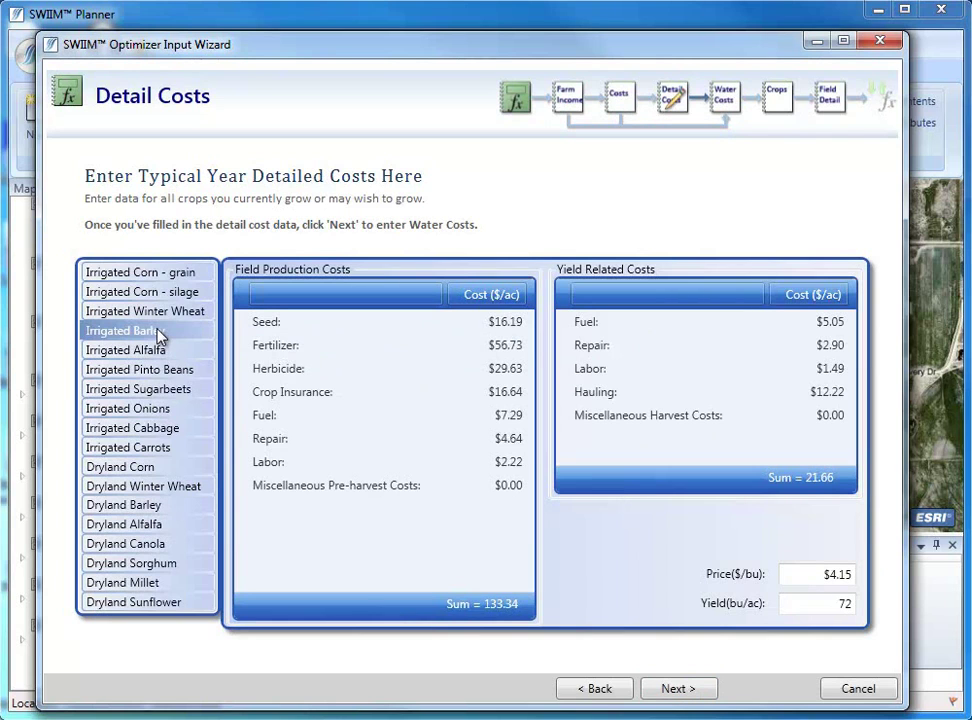
left_click(848, 578)
key("BackSpace")
key("BackSpace")
type("35")
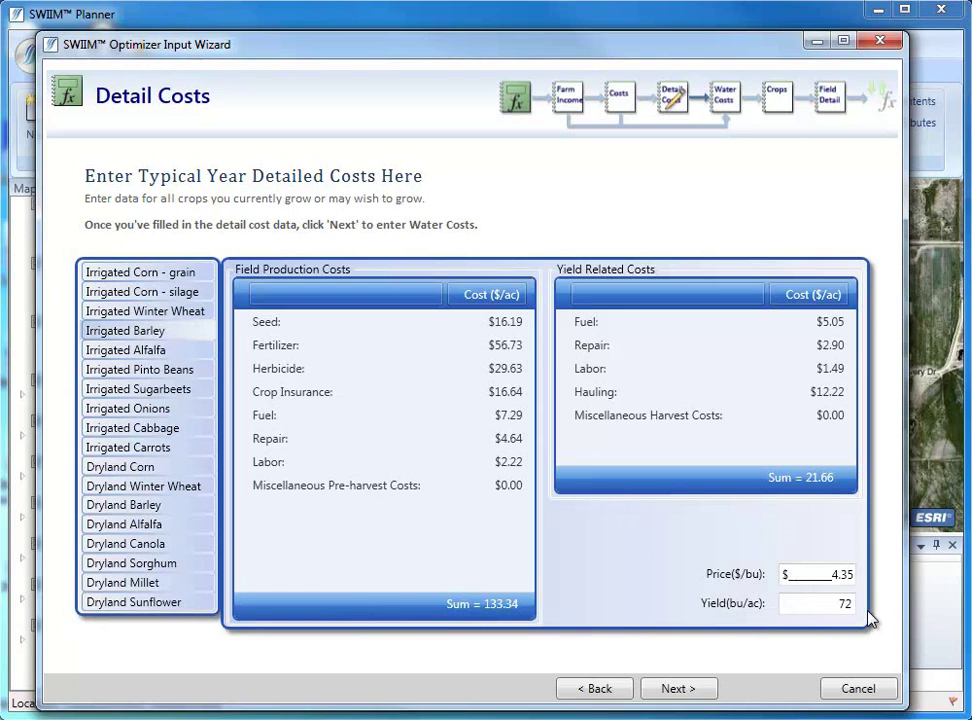
key("Tab")
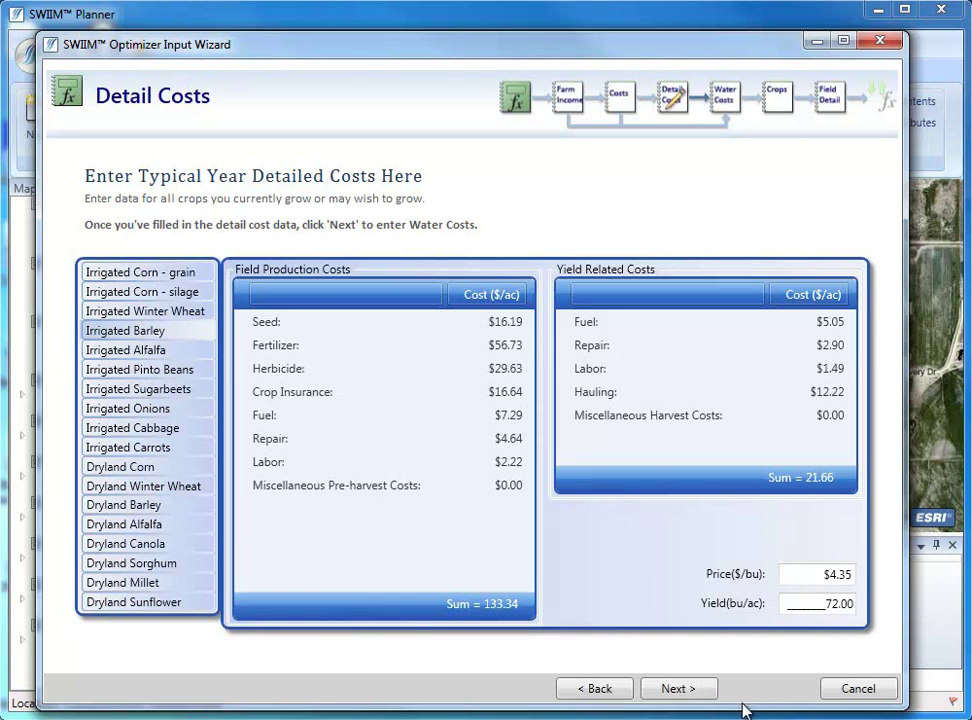
left_click(684, 690)
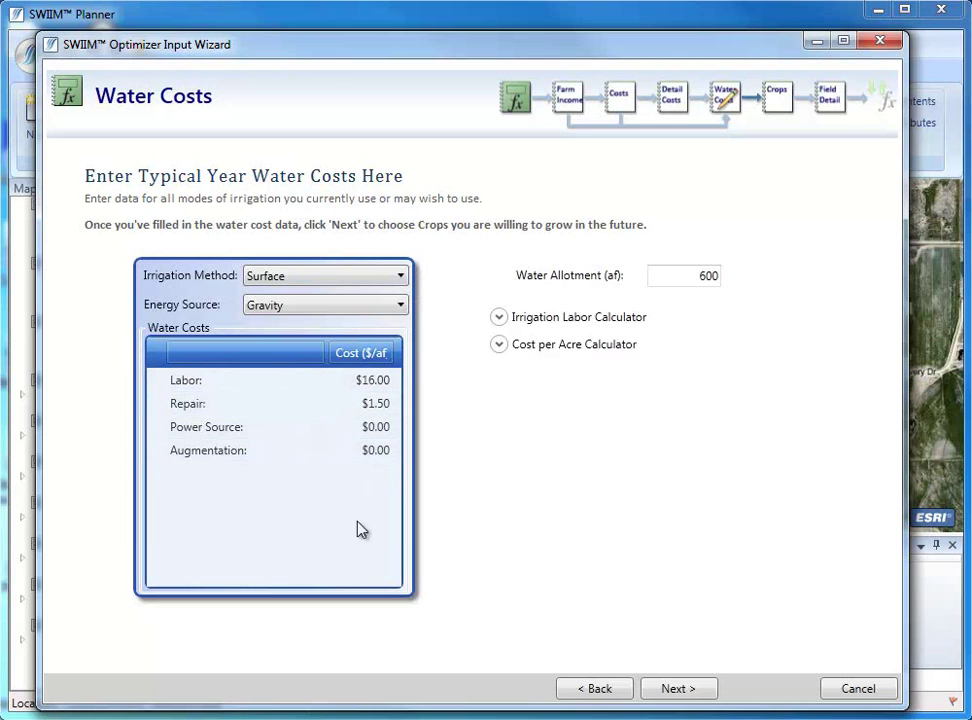
left_click(686, 689)
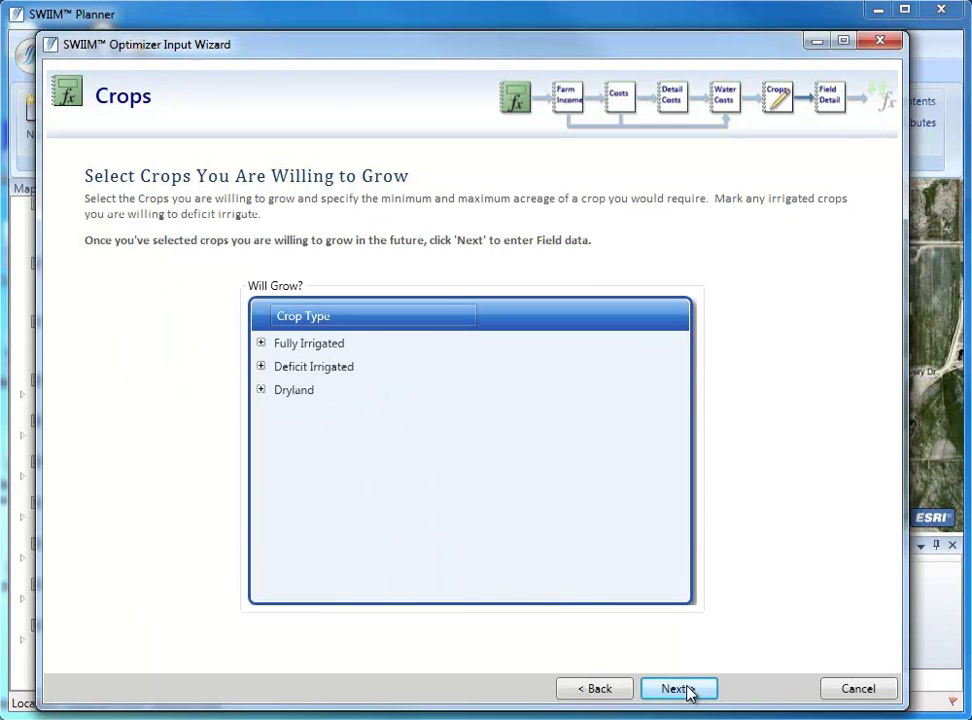
- Mark Corn, Winter Wheat and Barley as deficit irrigated crops the farm is willing to grow
left_click(261, 344)
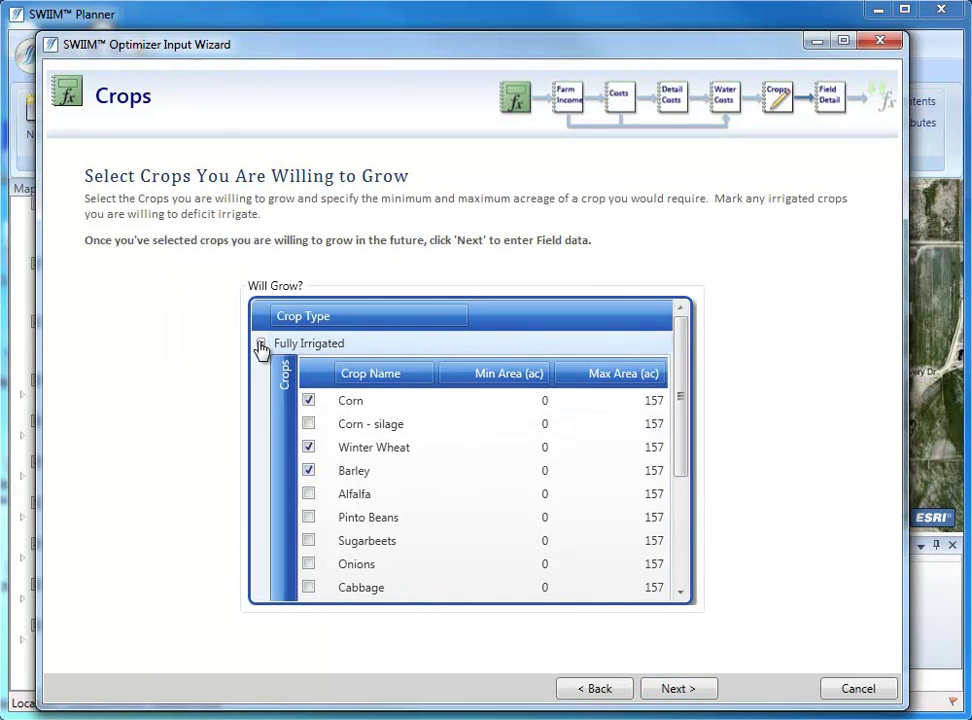
left_click(261, 343)
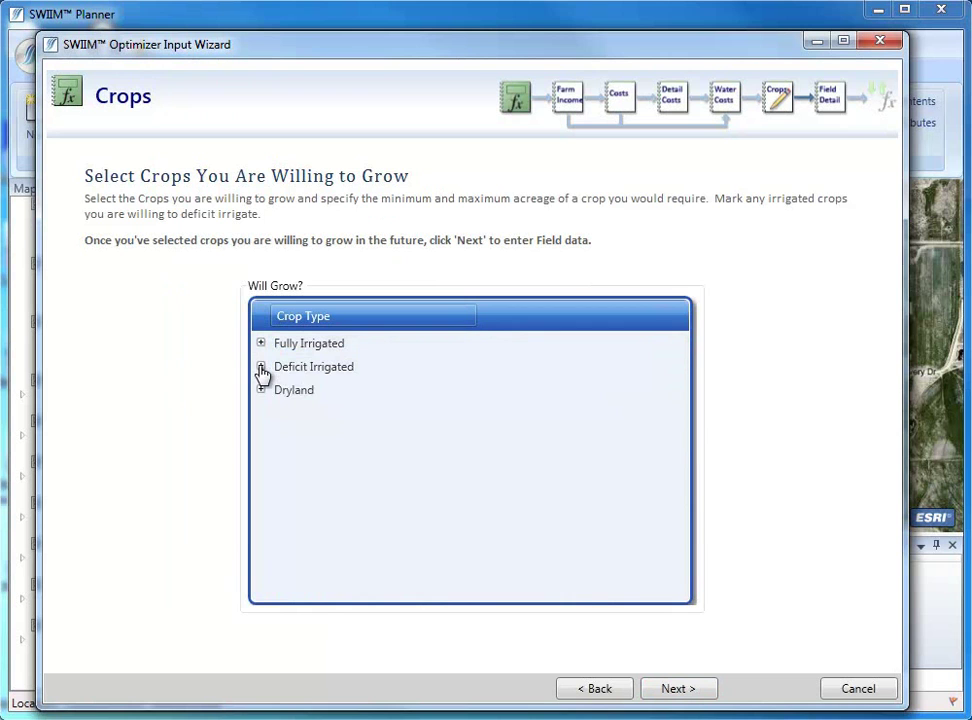
left_click(261, 367)
left_click(308, 423)
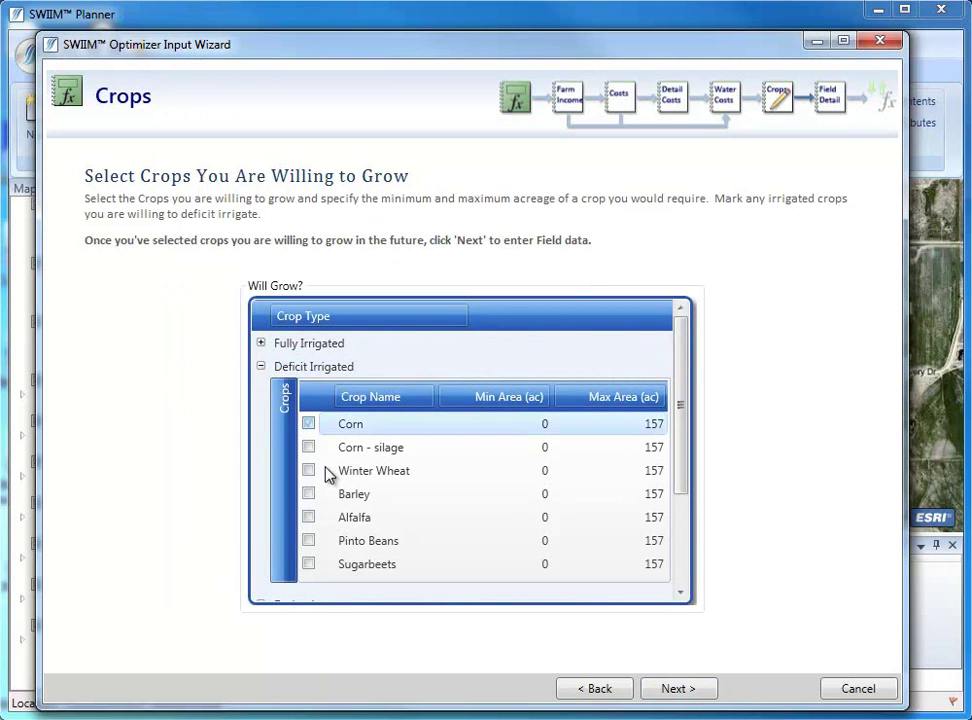
left_click(308, 470)
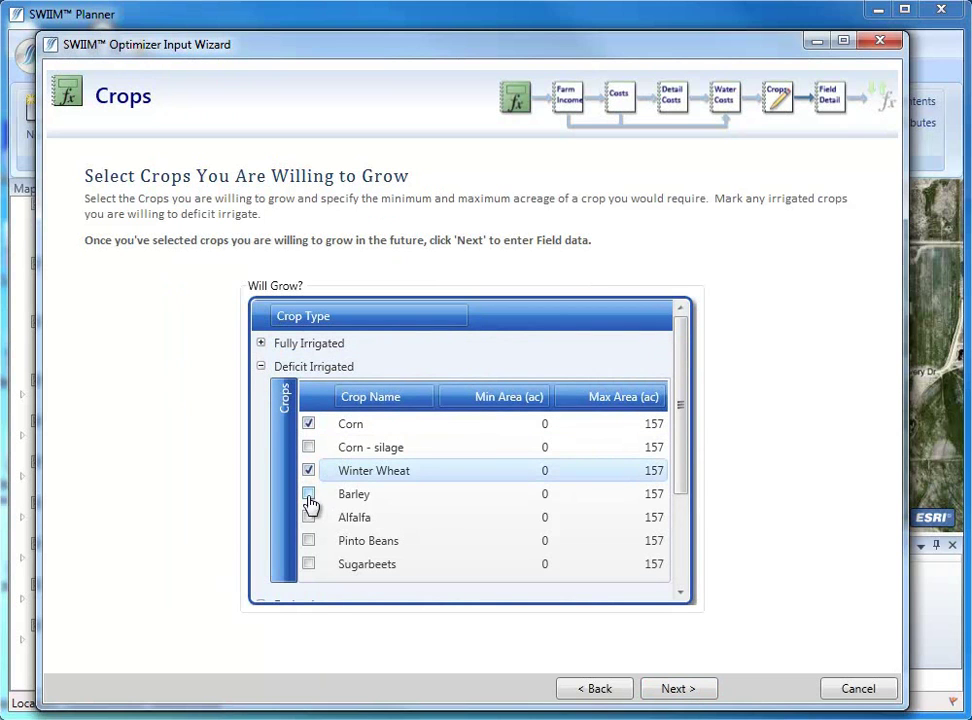
left_click(308, 494)
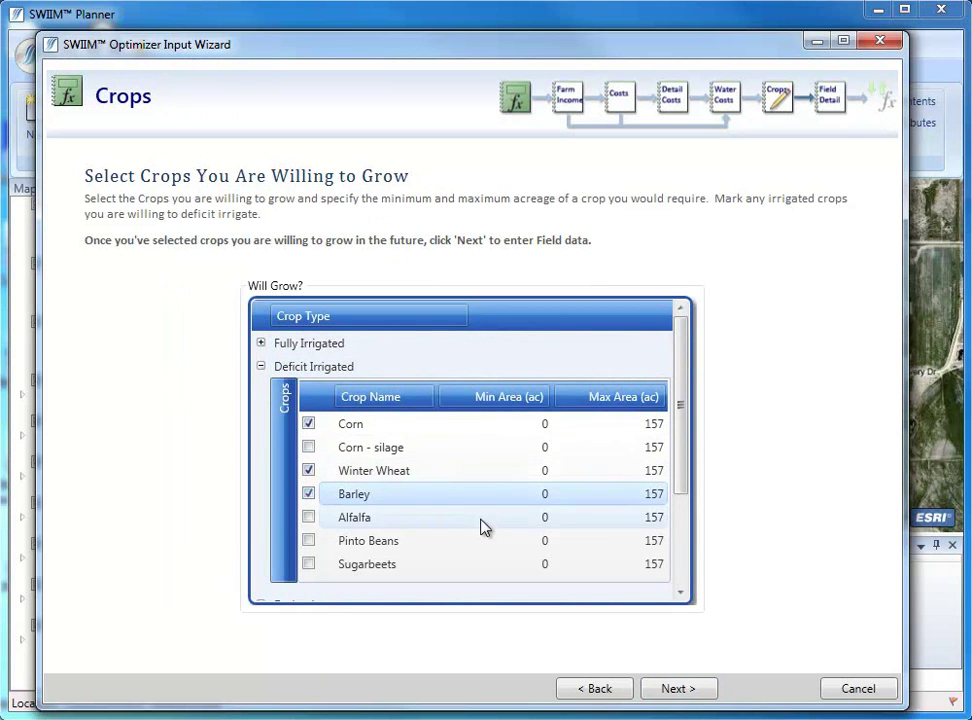
- Mark Winter Wheat as a dryland crop the farm is willing to grow and proceed to the Field Detail page
left_click(261, 367)
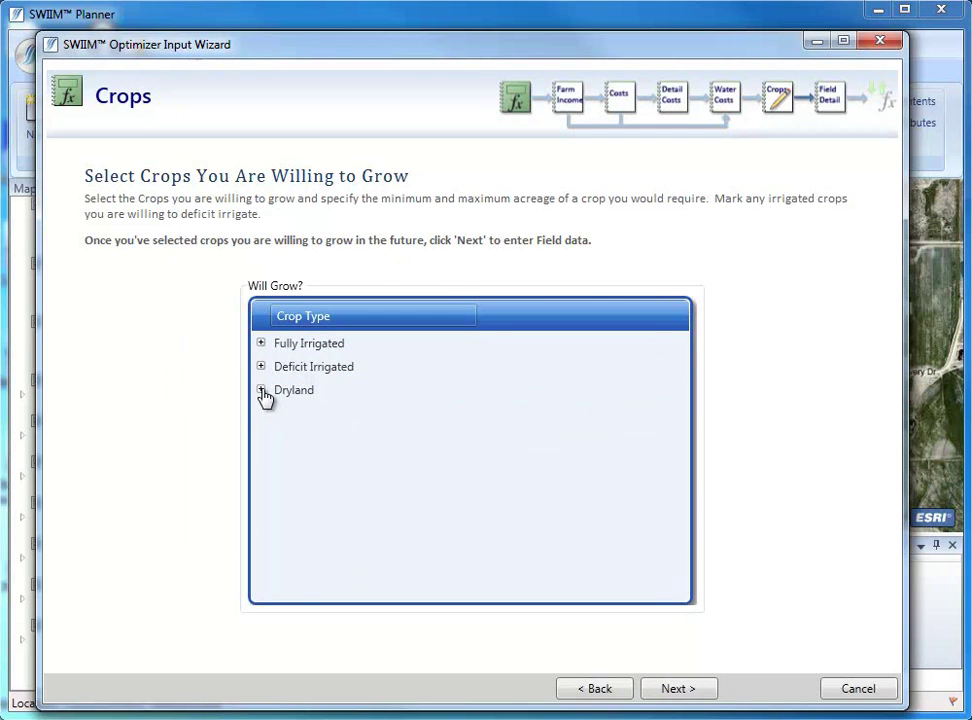
left_click(261, 390)
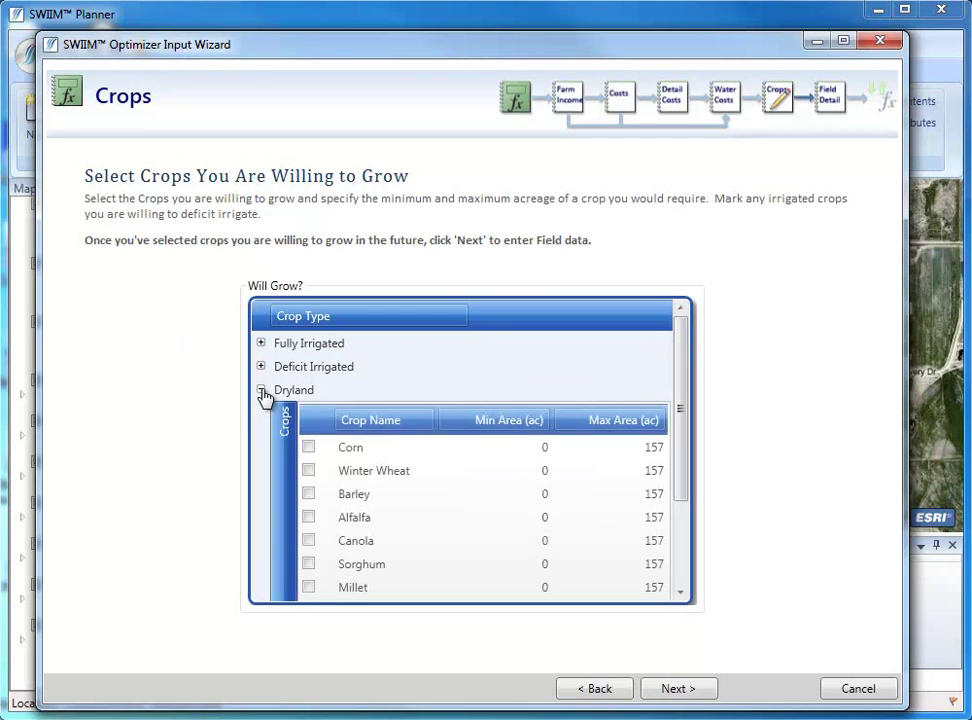
left_click(308, 470)
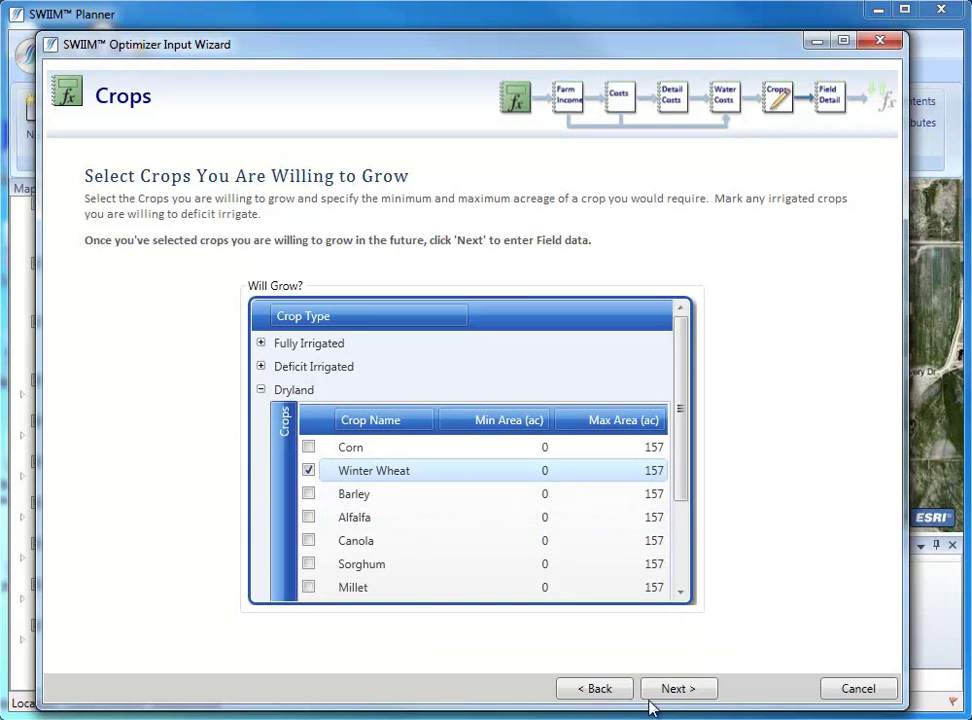
left_click(679, 689)
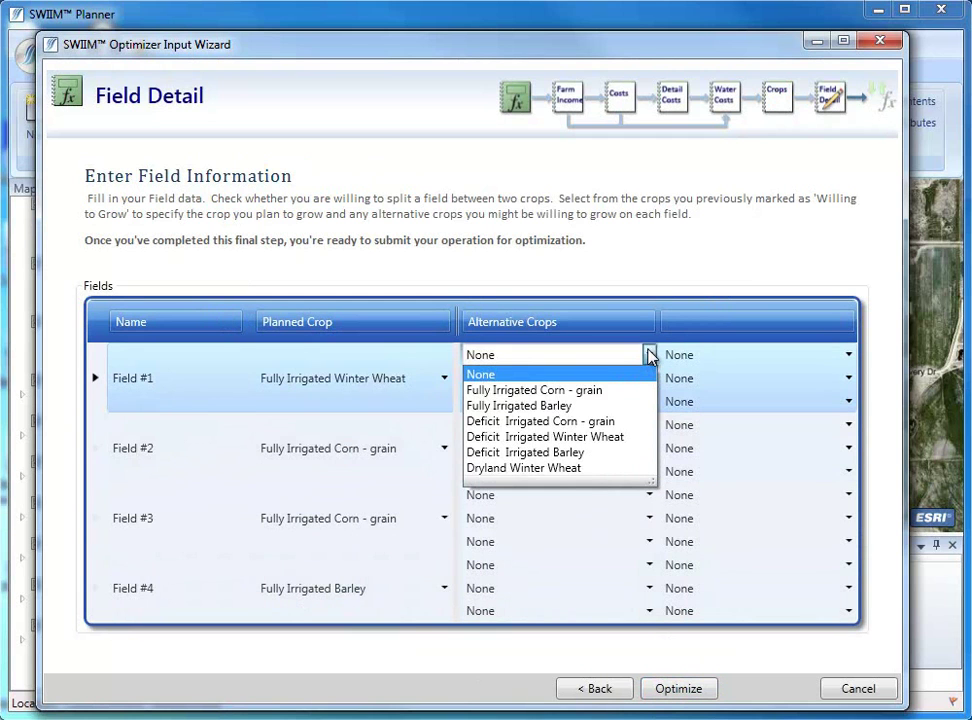
- Set Field #1's alternative crops to Deficit Irrigated Winter Wheat, Fully Irrigated Corn - grain and Deficit Irrigated Corn - grain
left_click(562, 438)
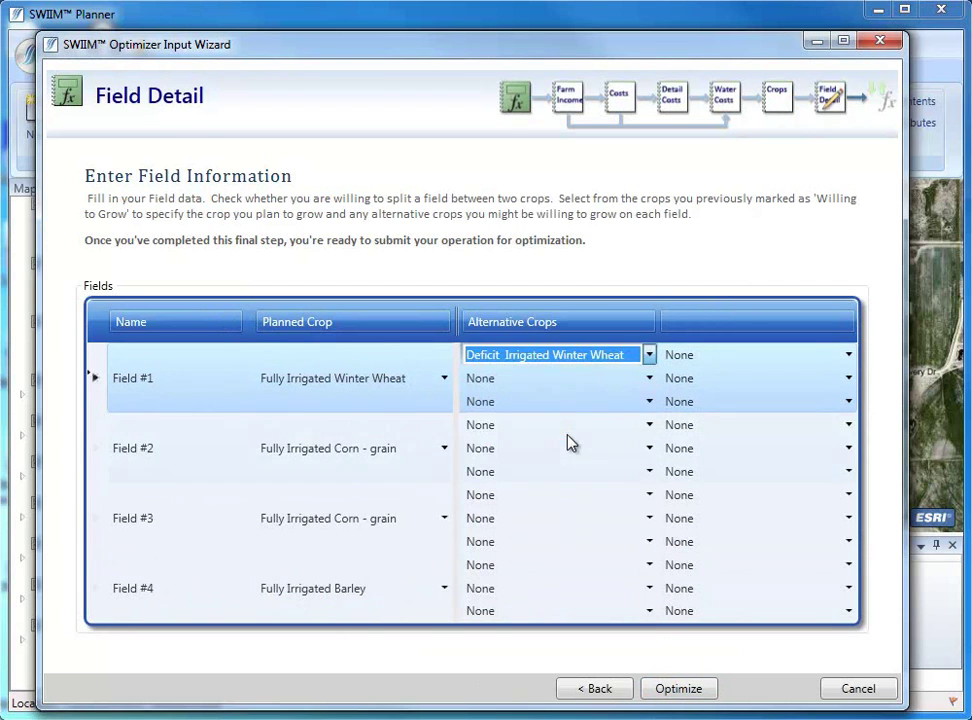
left_click(650, 379)
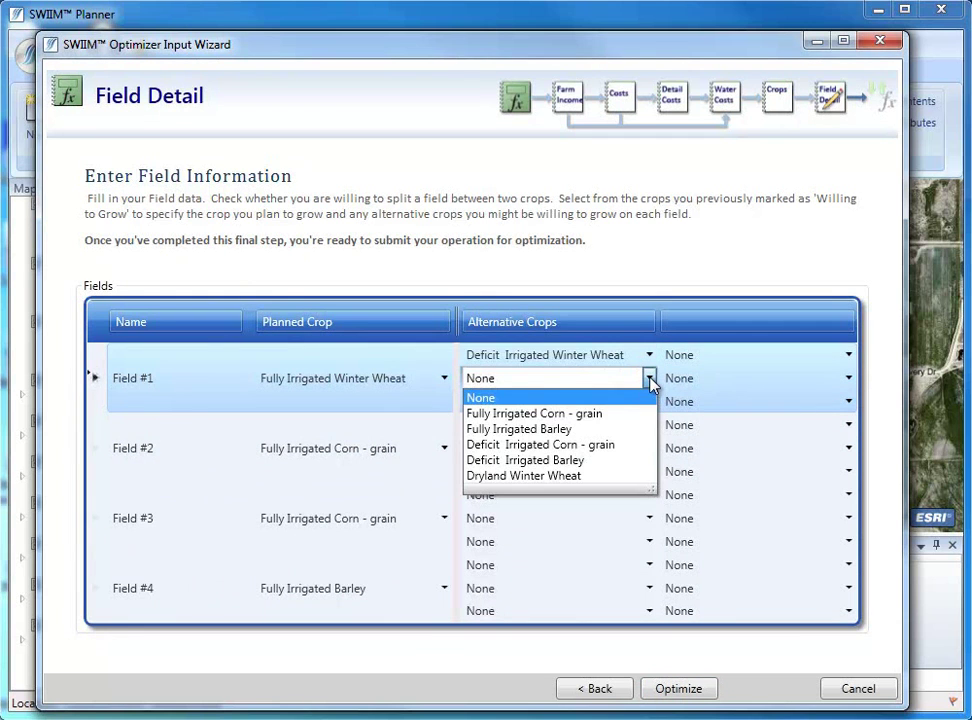
left_click(620, 414)
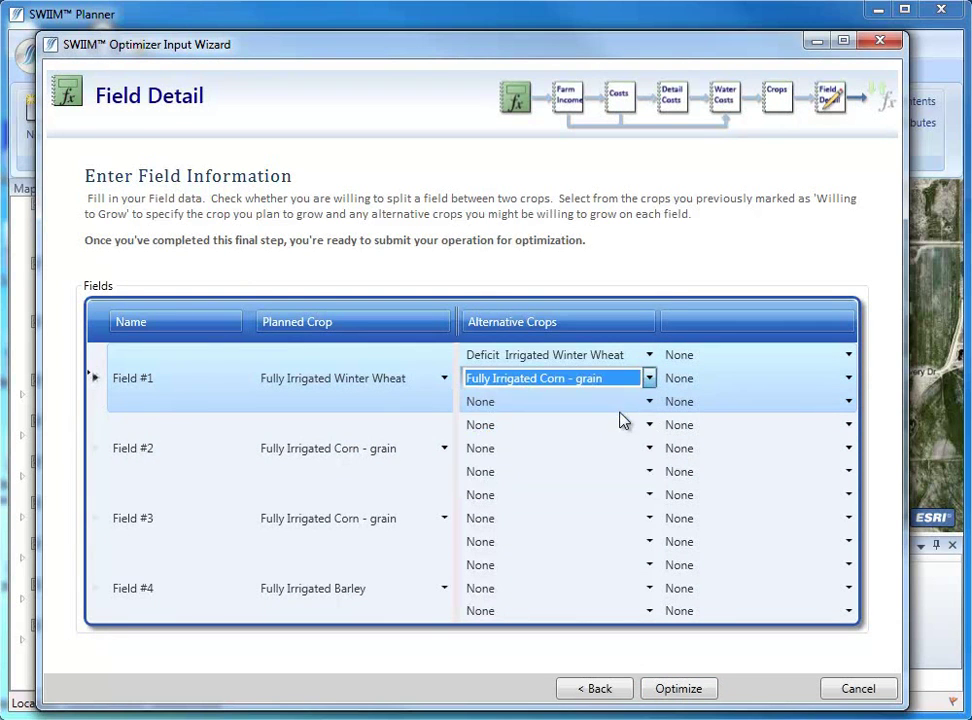
left_click(650, 403)
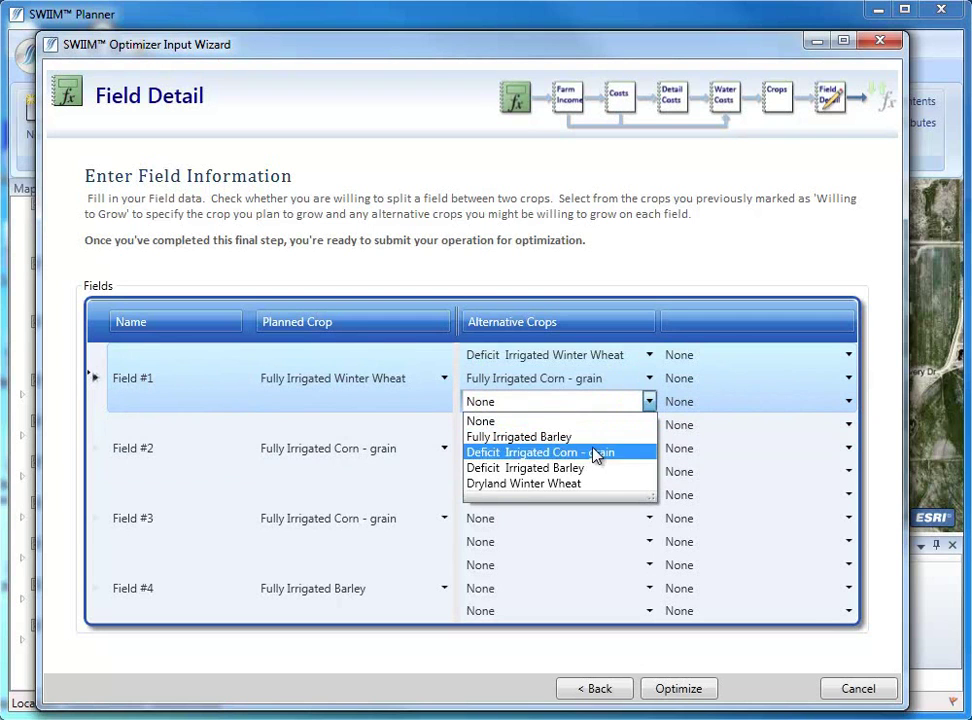
left_click(596, 452)
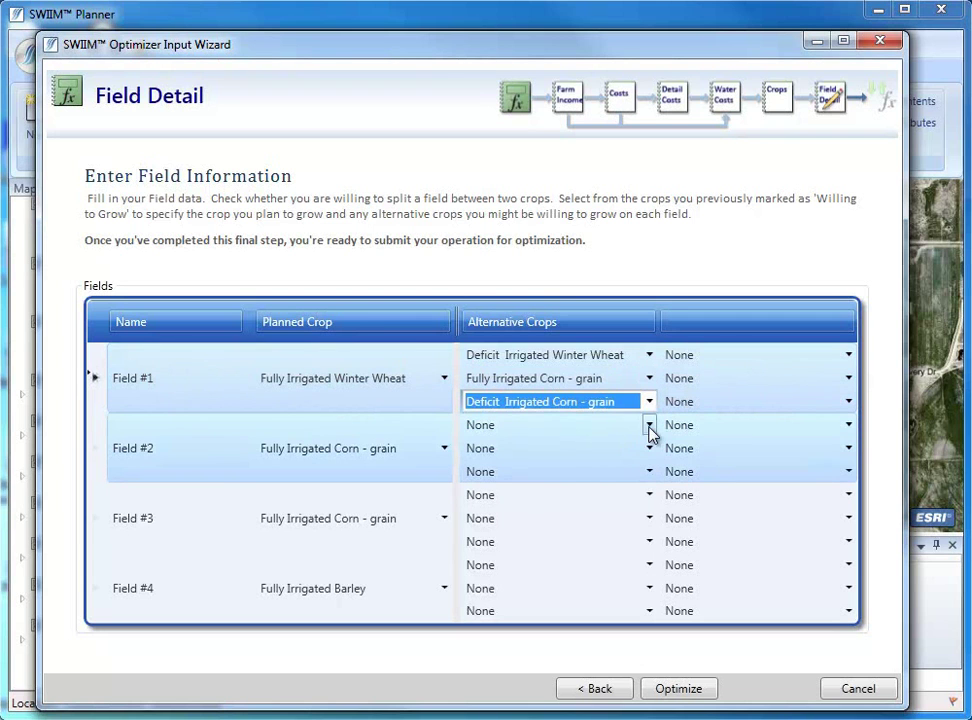
- Set Deficit Irrigated Corn - grain as the first alternative crop for Field #2 and Field #3
left_click(649, 425)
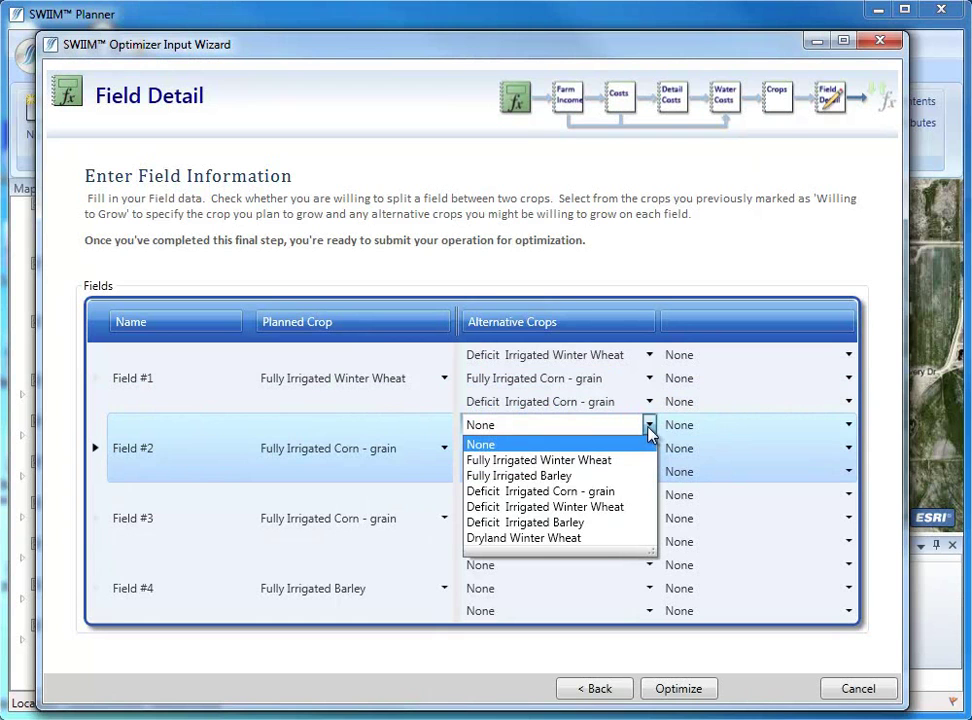
left_click(614, 492)
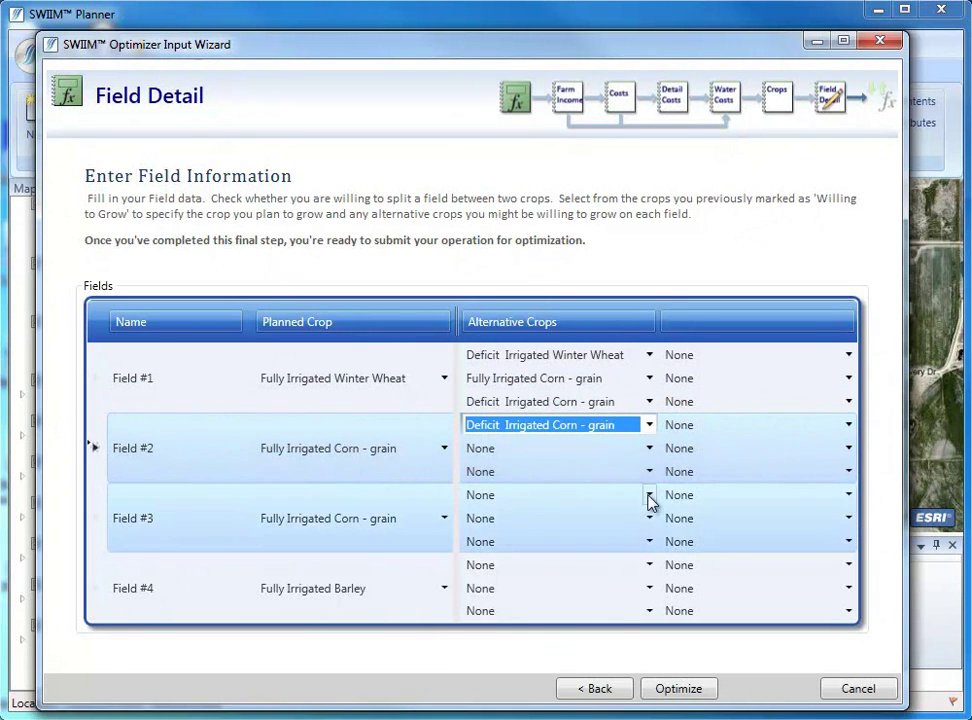
left_click(649, 495)
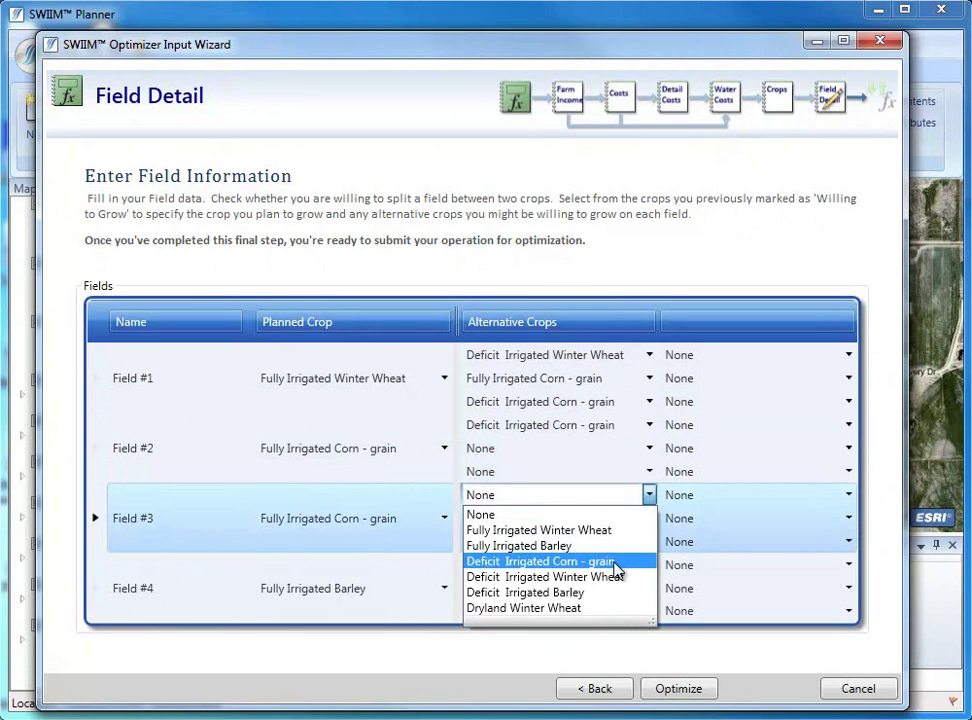
left_click(614, 563)
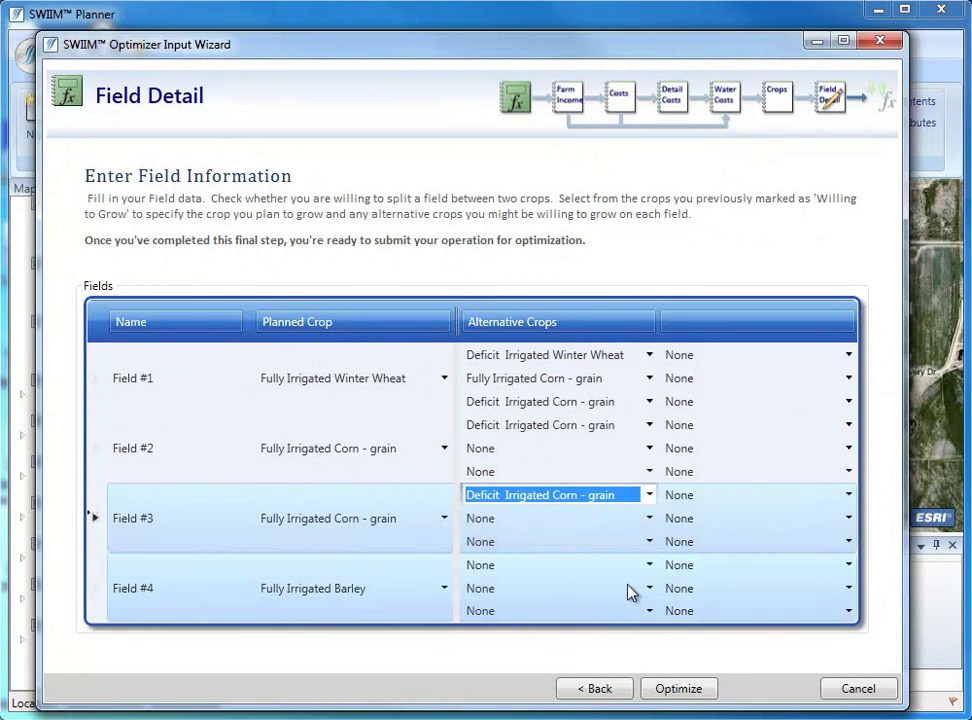
- Set Deficit Irrigated Barley as Field #4's first alternative crop and run the optimization
left_click(649, 566)
left_click(649, 566)
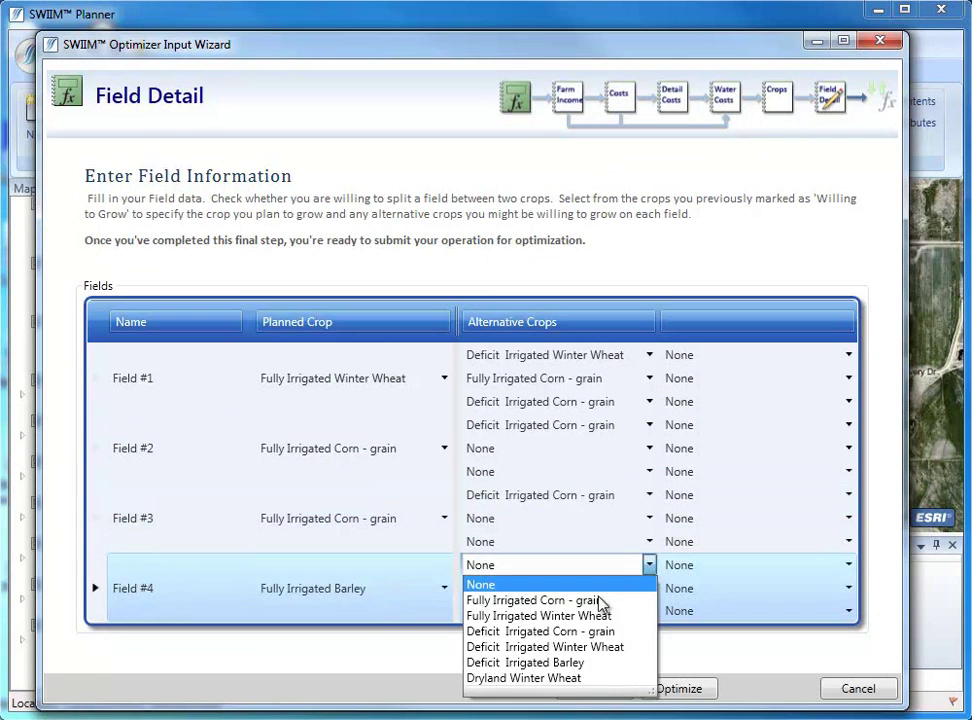
left_click(596, 663)
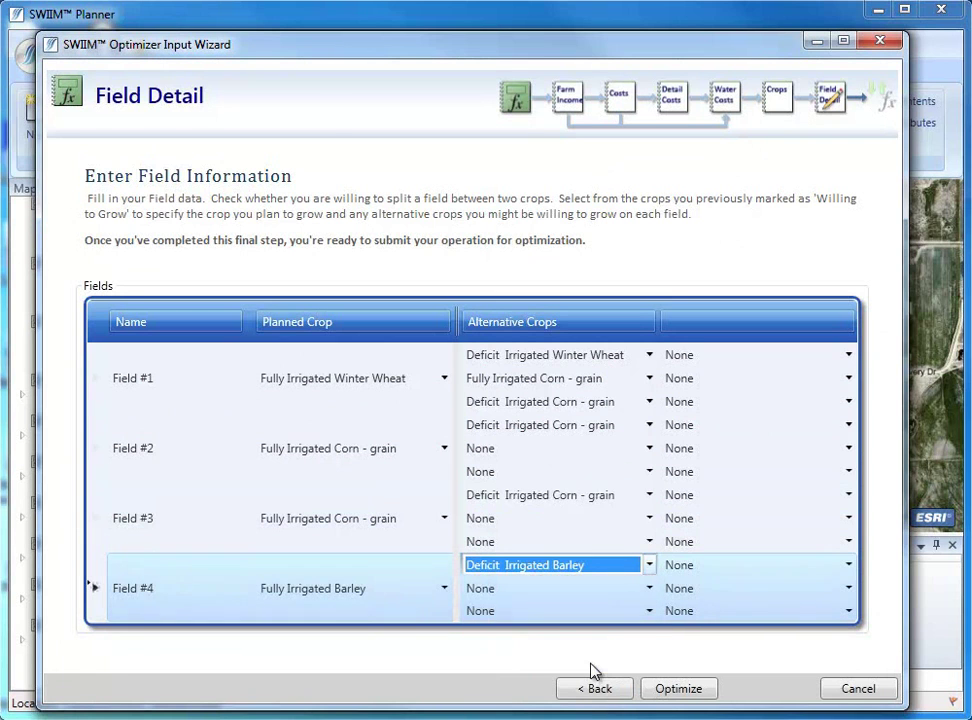
left_click(689, 693)
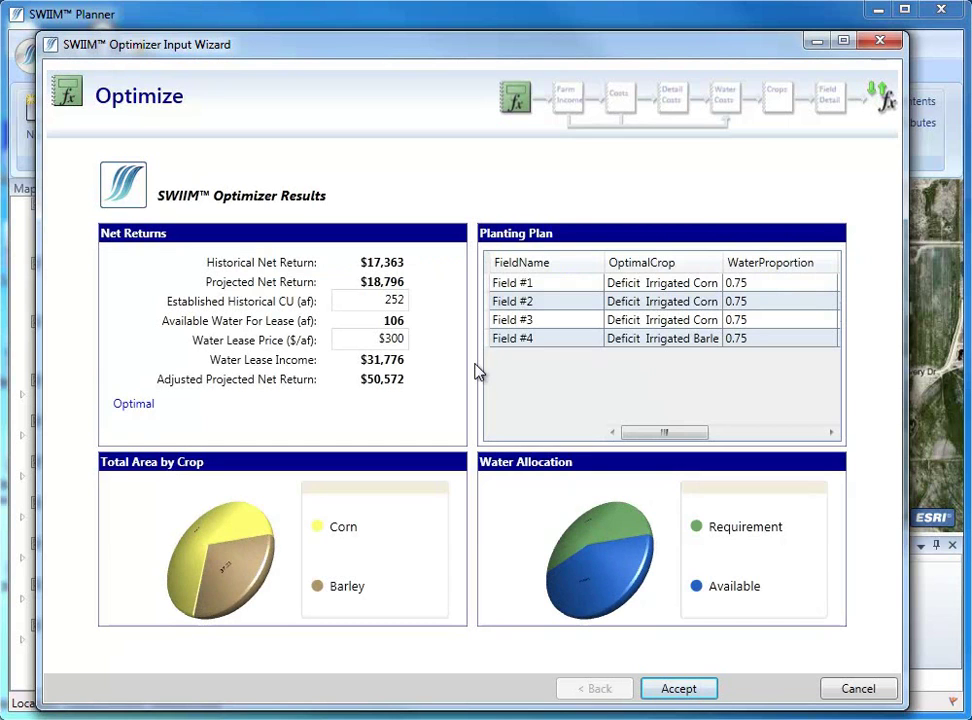
- Set the water lease price to $250 per acre-foot in the optimizer results and accept the plan
left_click(394, 341)
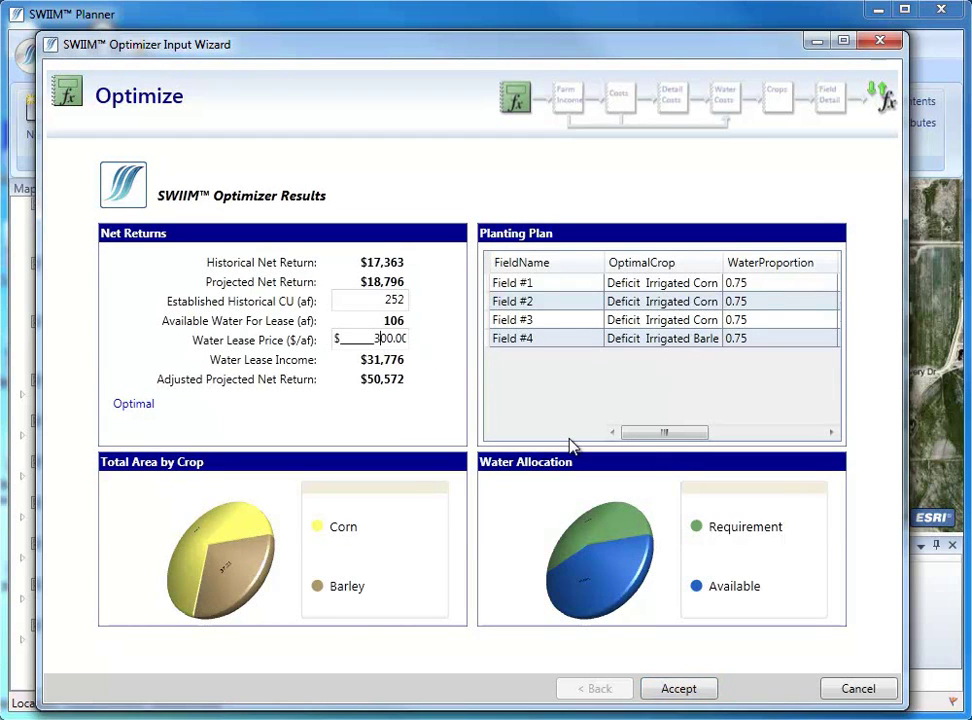
key("Delete")
type("25")
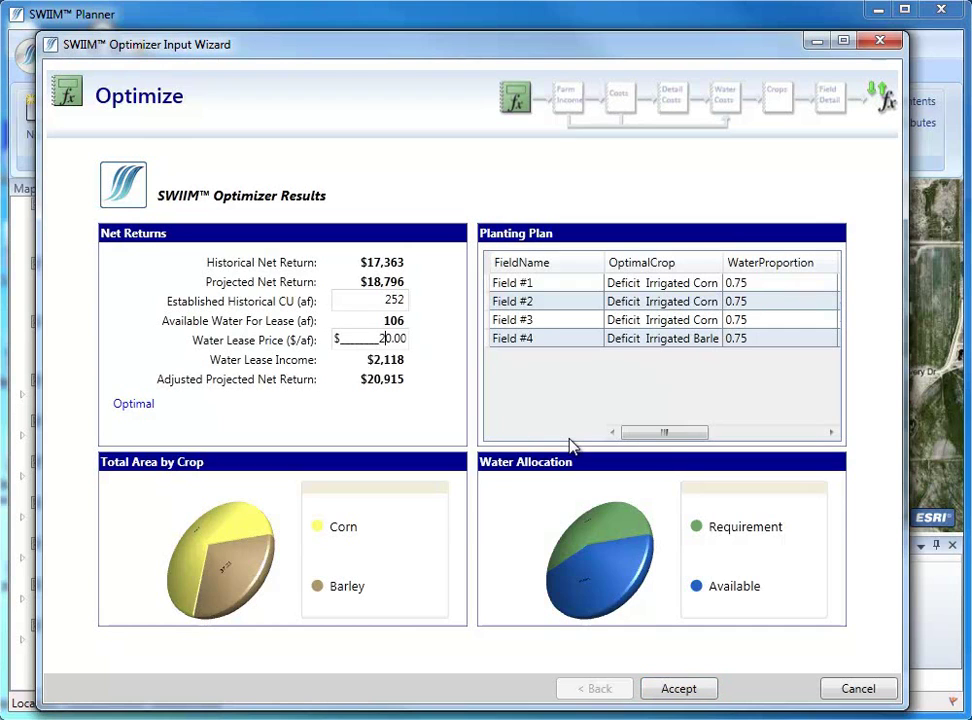
key("Tab")
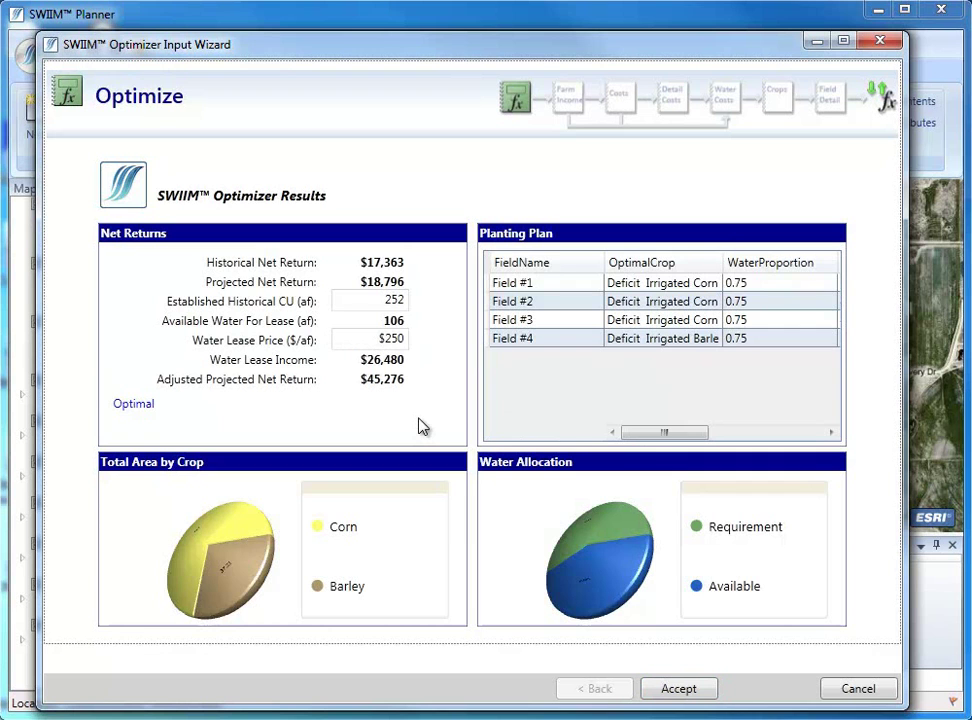
left_click(699, 690)
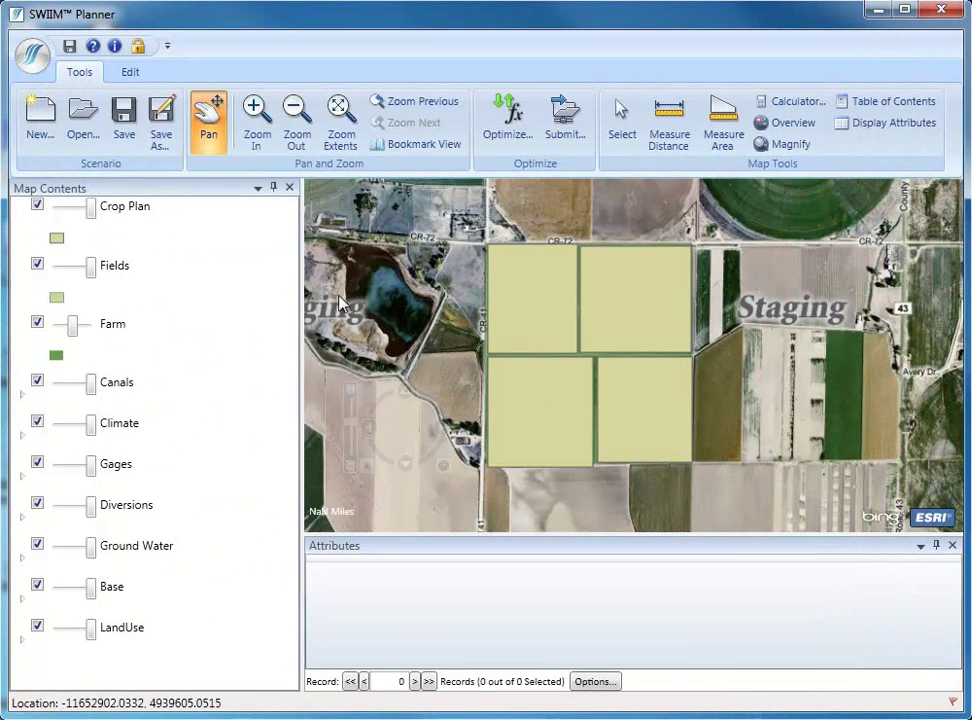
- Examine the attribute records of the Crop Plan layer and the Fields layer
left_click(128, 211)
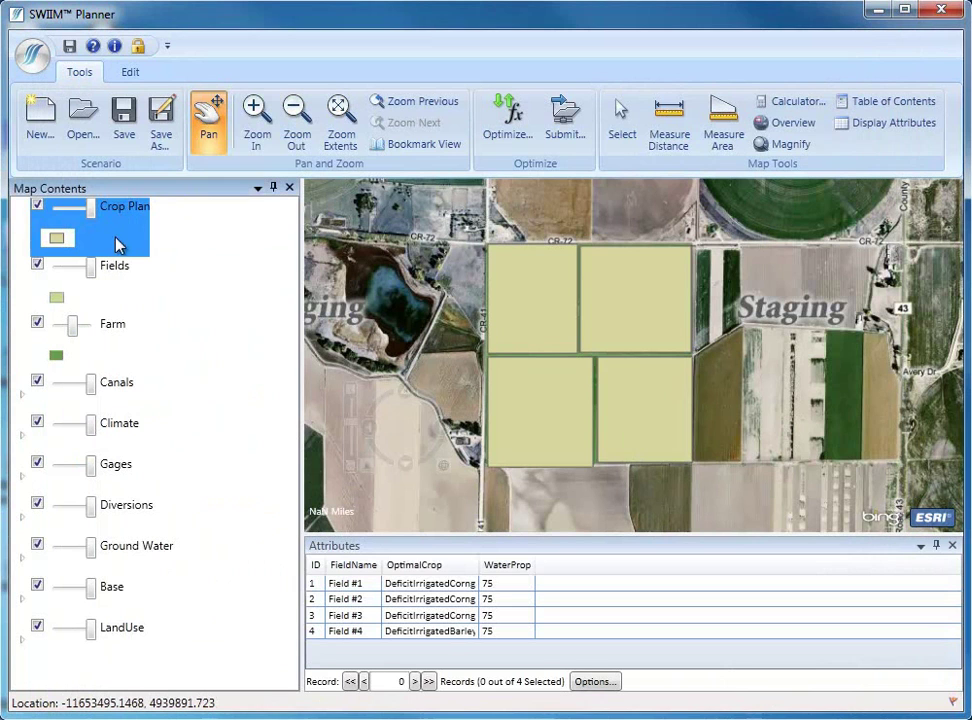
left_click(122, 279)
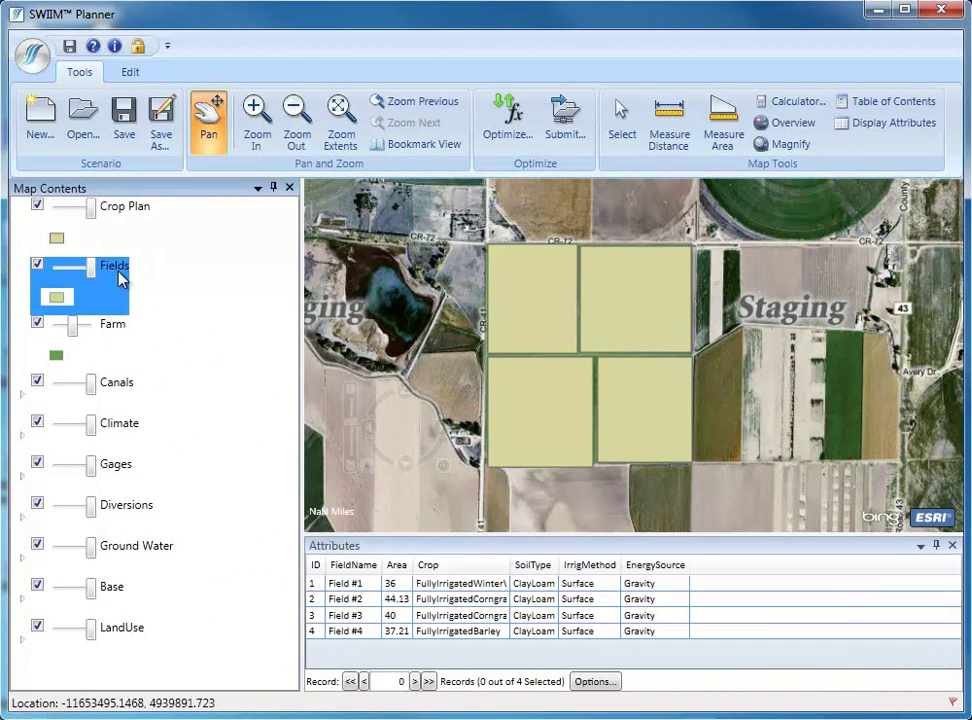